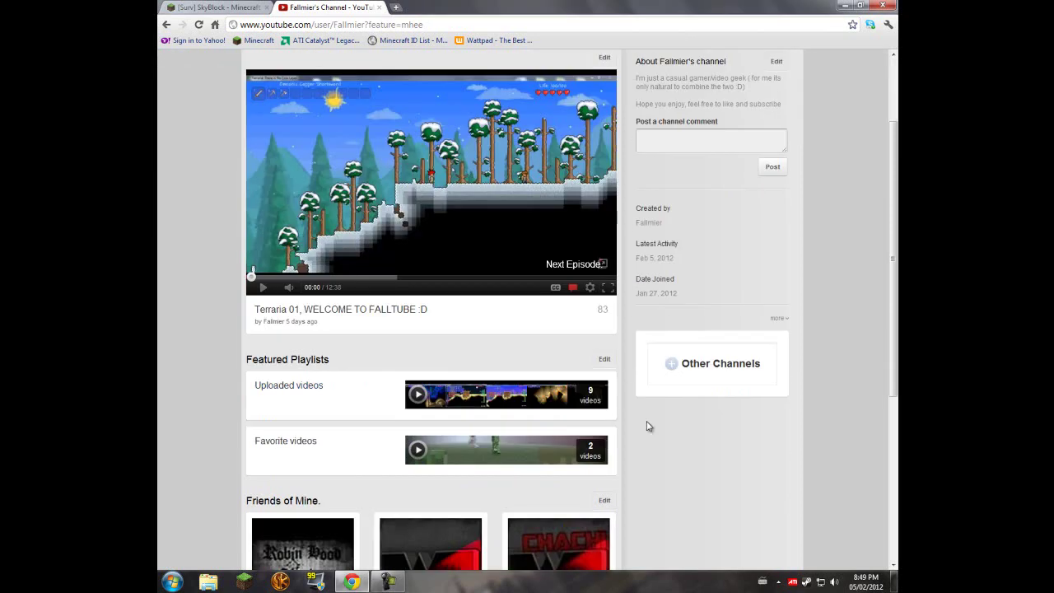
Close the YouTube channel page to return to the Minecraft Forum
scroll(692, 454, up, 5)
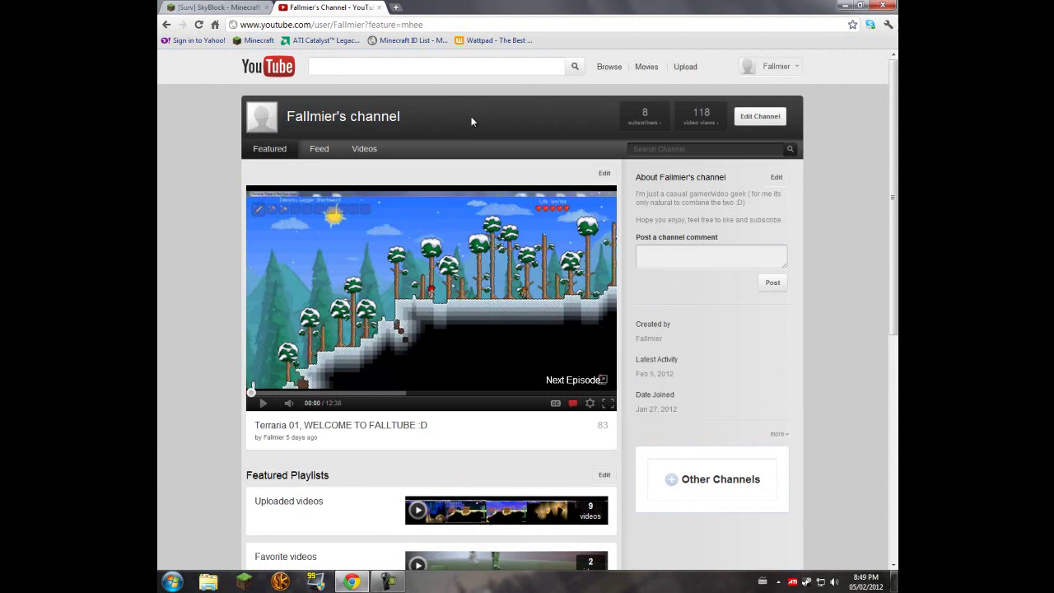
drag(424, 23, 325, 27)
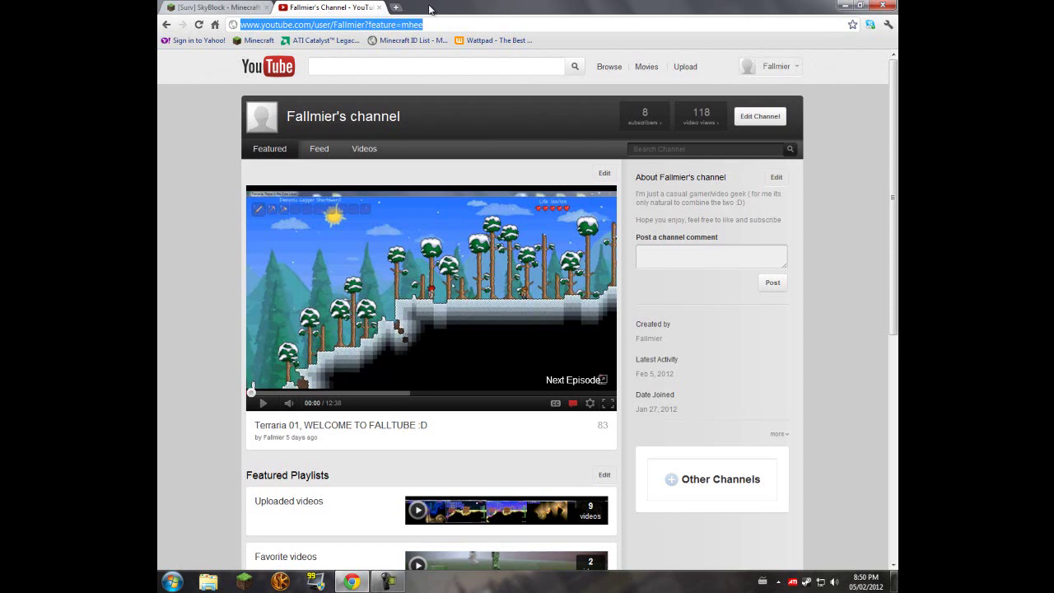
key(Right)
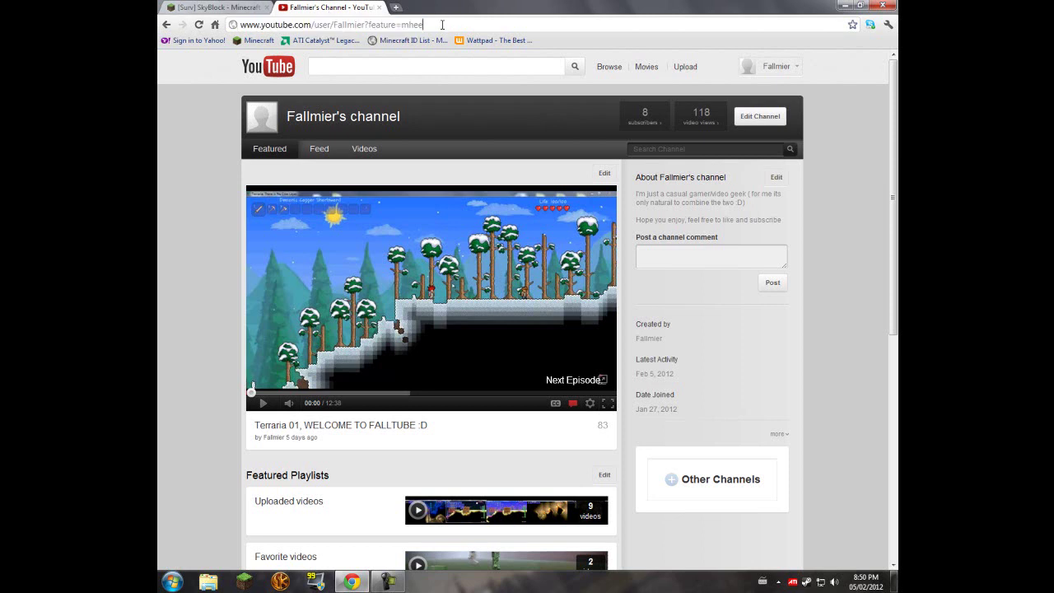
click(379, 7)
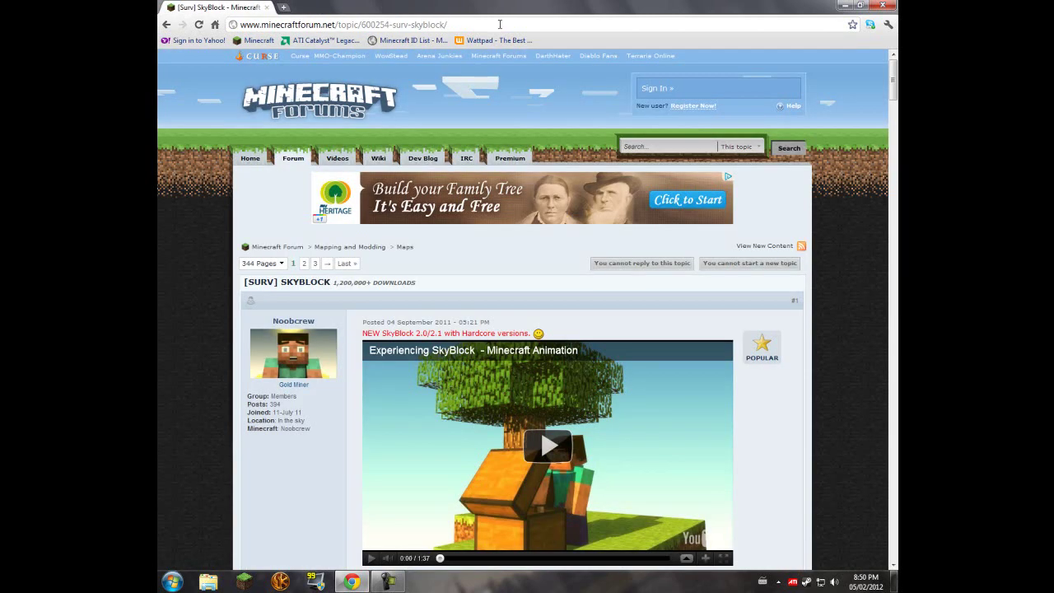
Read the [SURV] SkyBlock post down to the SkyBlock 2.1 image and its Download links
mouse_move(894, 86)
mouse_down()
mouse_move(894, 113)
mouse_move(892, 75)
mouse_up()
scroll(568, 350, down, 1)
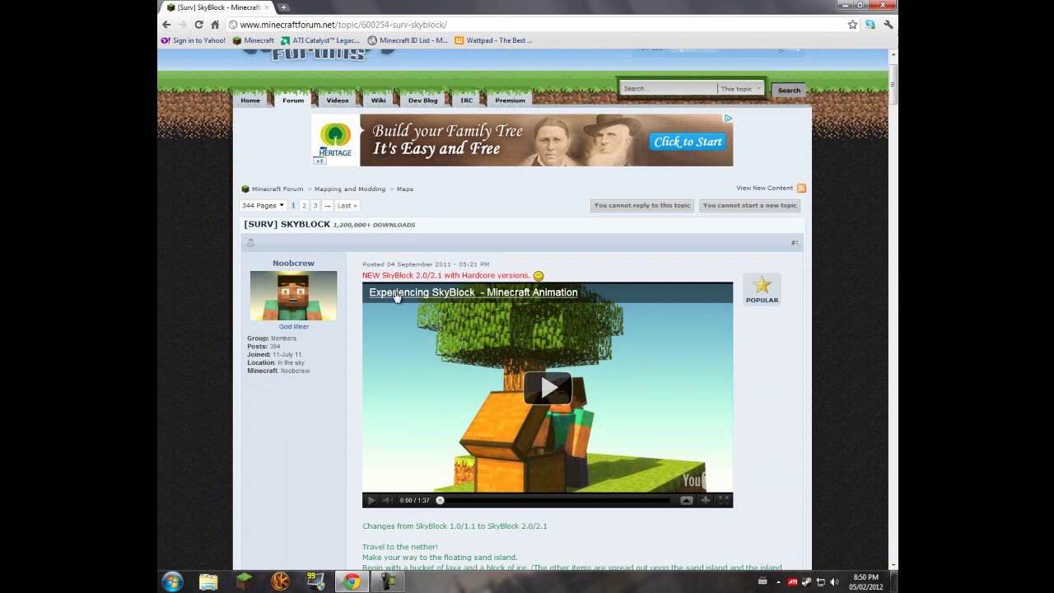
scroll(396, 296, down, 1)
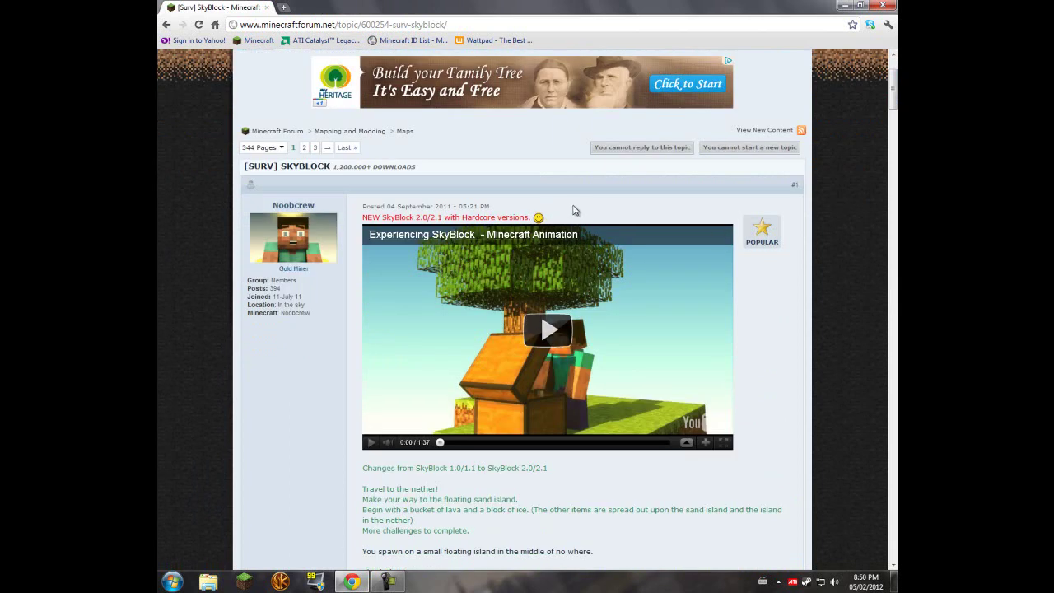
drag(547, 217, 459, 217)
click(458, 216)
scroll(392, 231, down, 3)
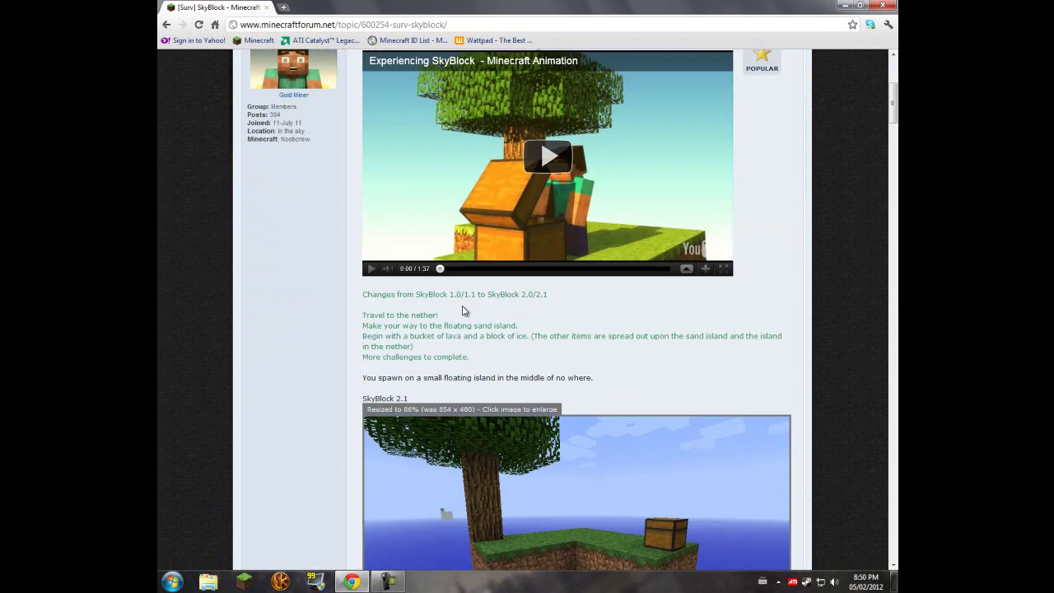
scroll(456, 330, up, 2)
scroll(494, 366, down, 2)
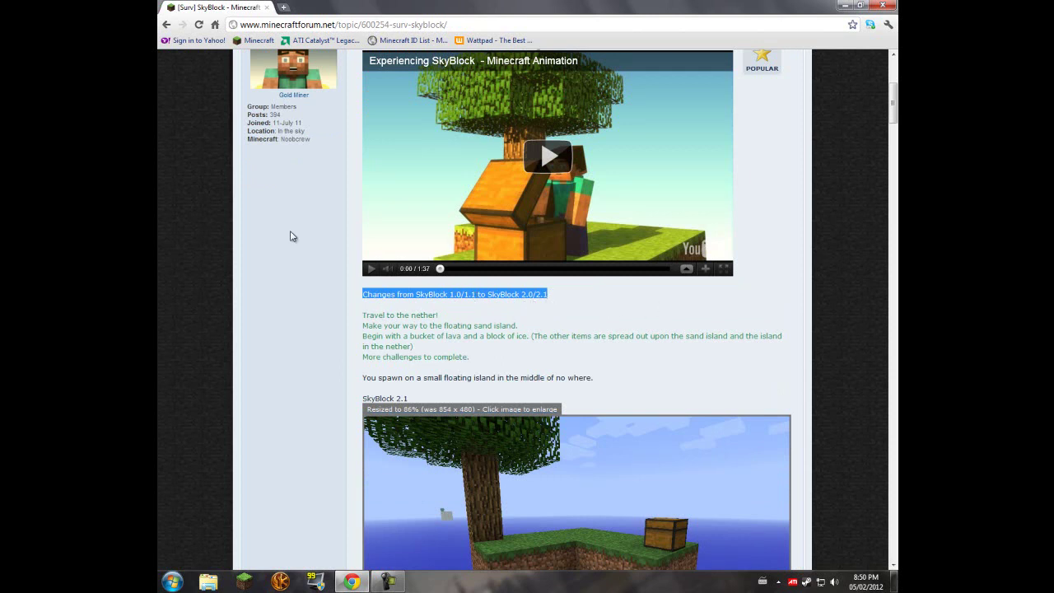
scroll(478, 334, down, 3)
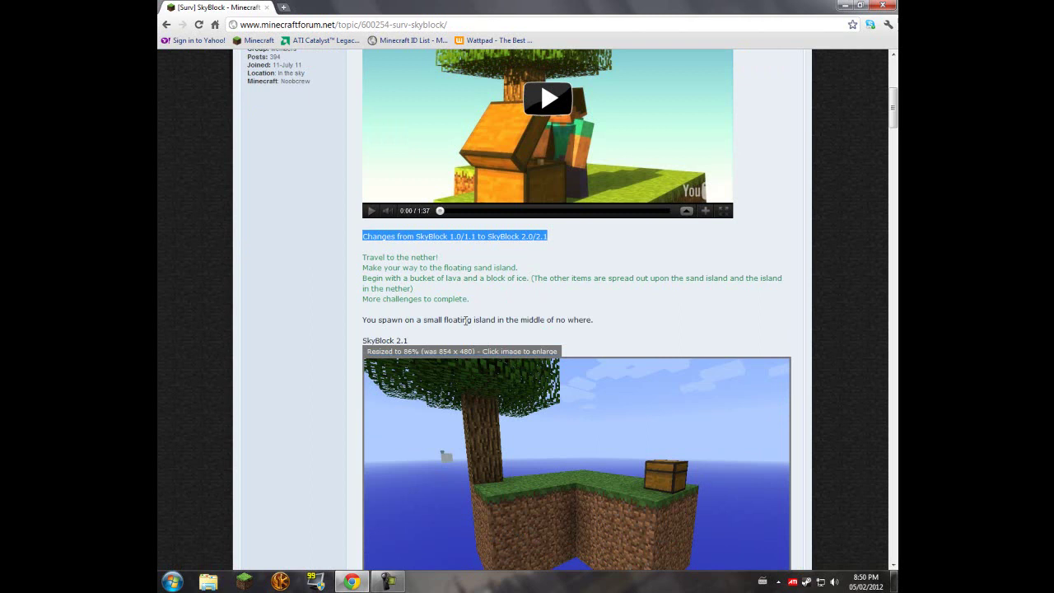
scroll(484, 372, down, 2)
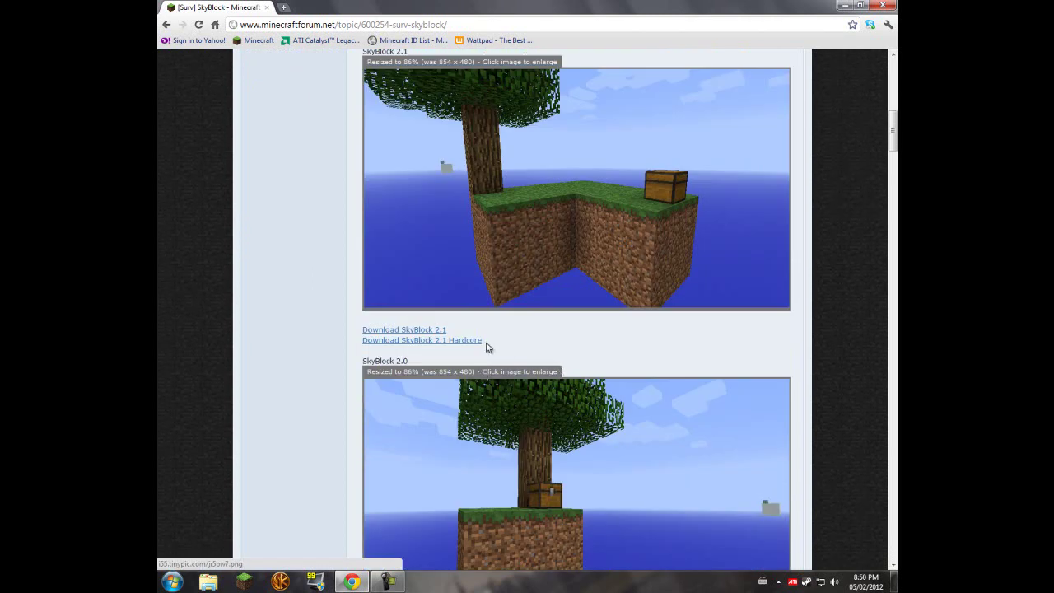
scroll(511, 374, up, 2)
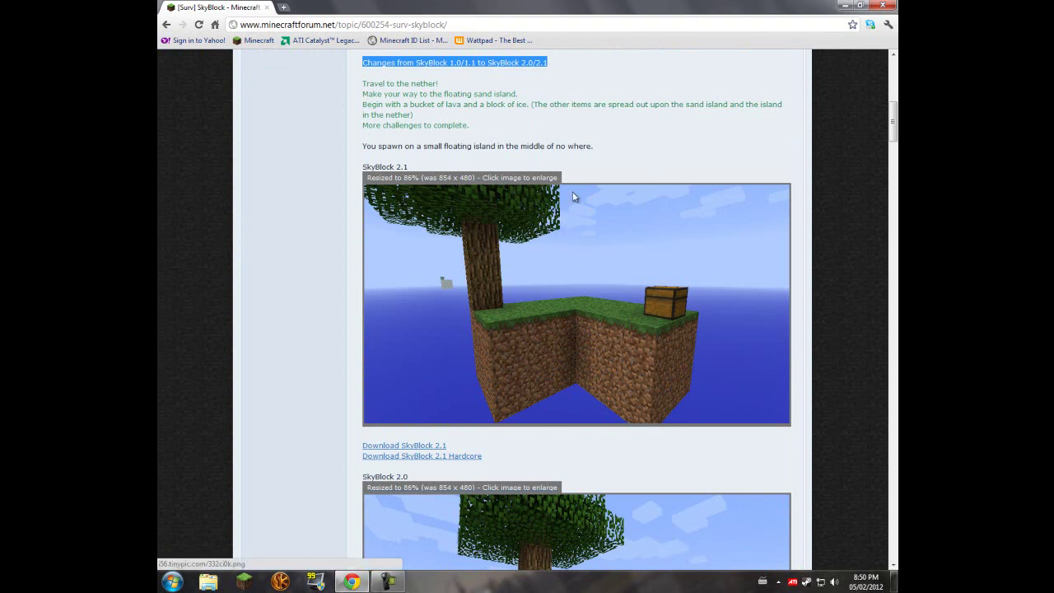
scroll(522, 77, up, 2)
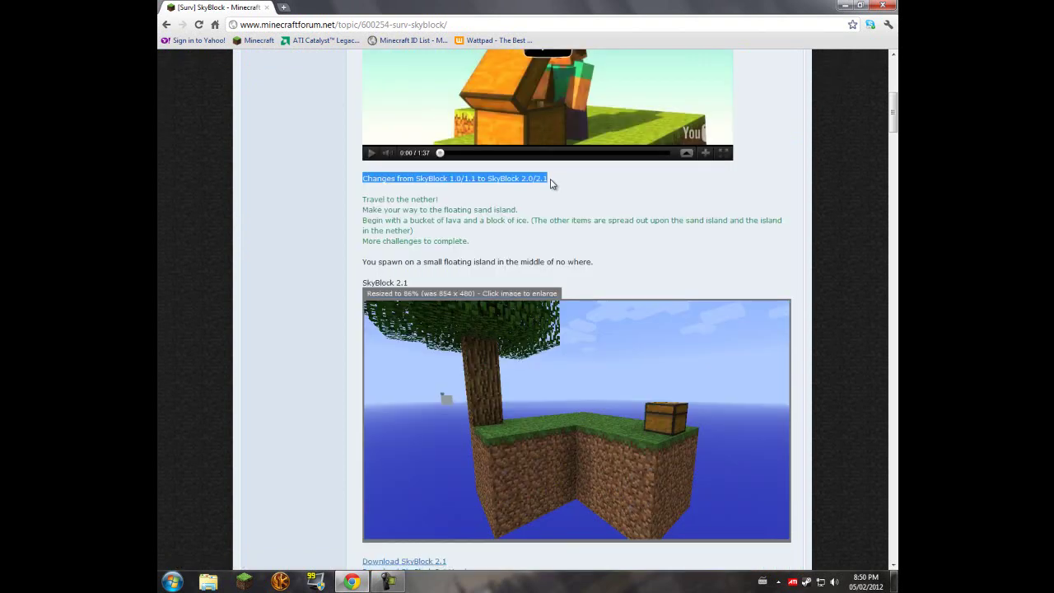
scroll(588, 204, down, 6)
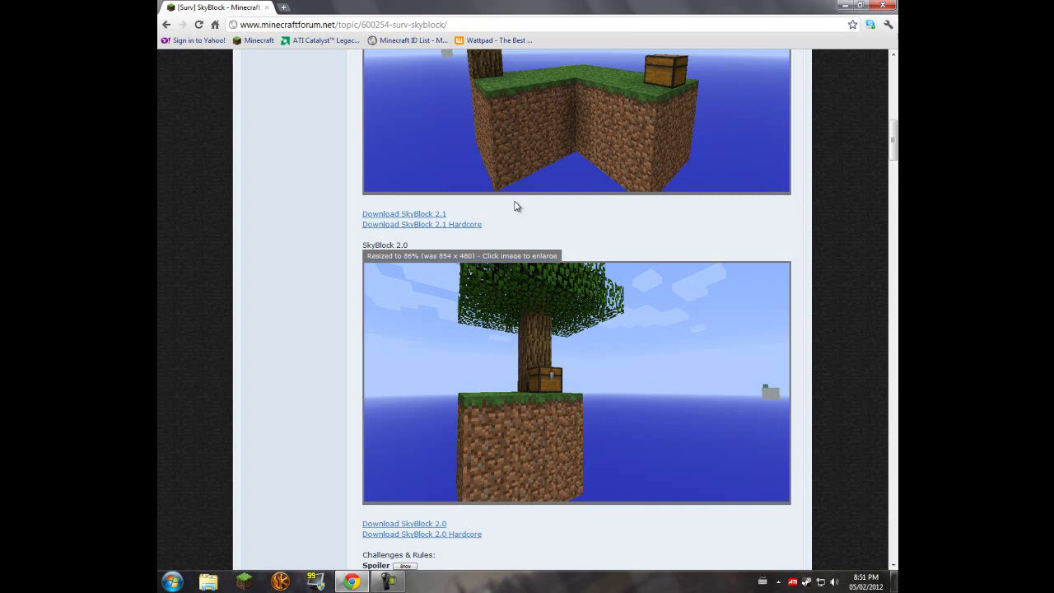
scroll(518, 222, up, 2)
scroll(416, 206, down, 1)
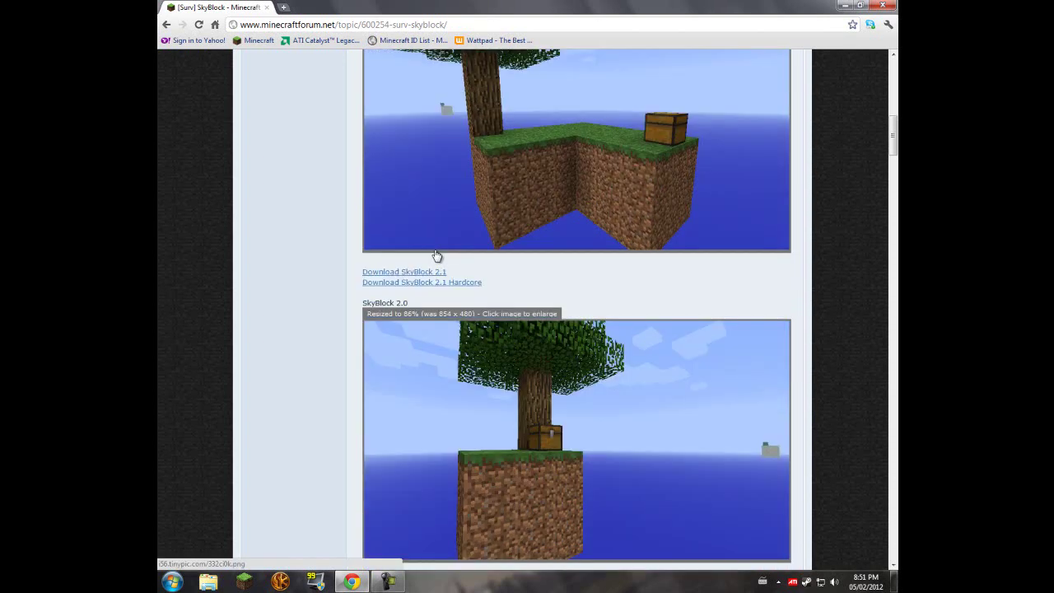
scroll(475, 281, up, 2)
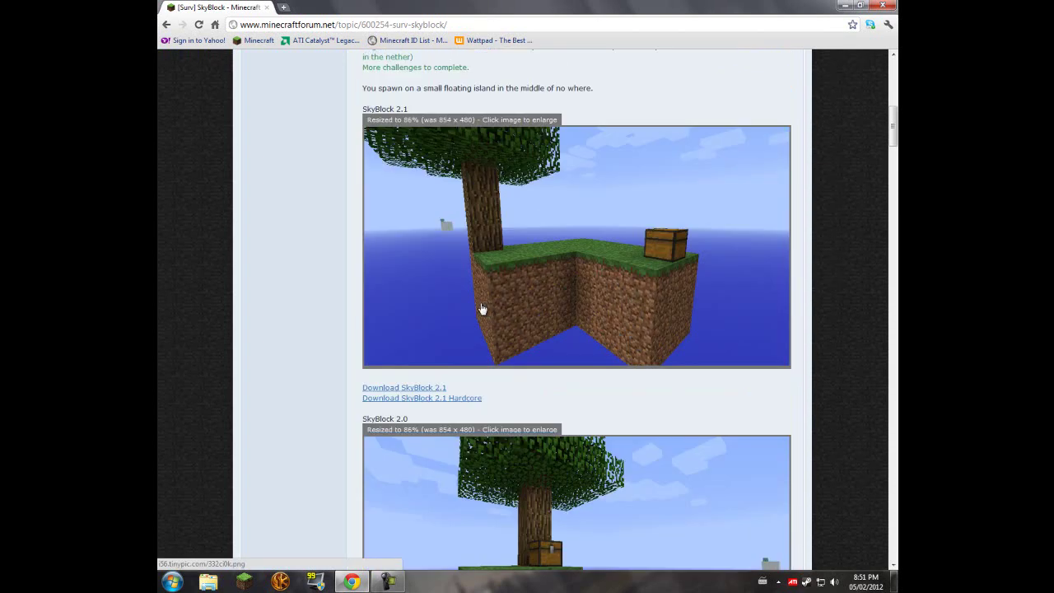
Open Download SkyBlock 2.1, skip the adf.ly ad, and start the MediaFire download of SkyBlock2.1.zip
middle_click(434, 391)
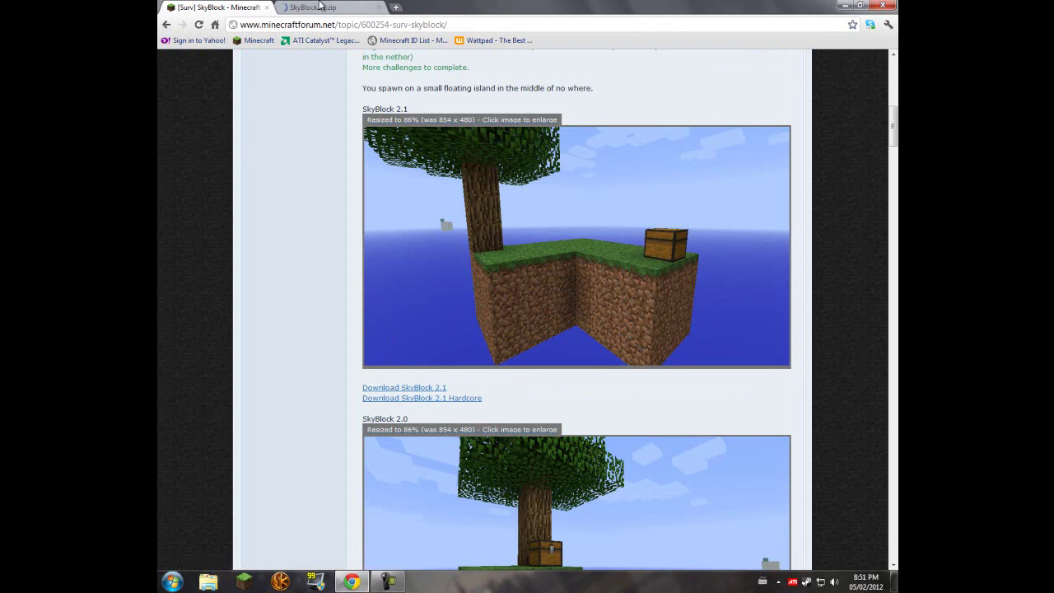
click(317, 7)
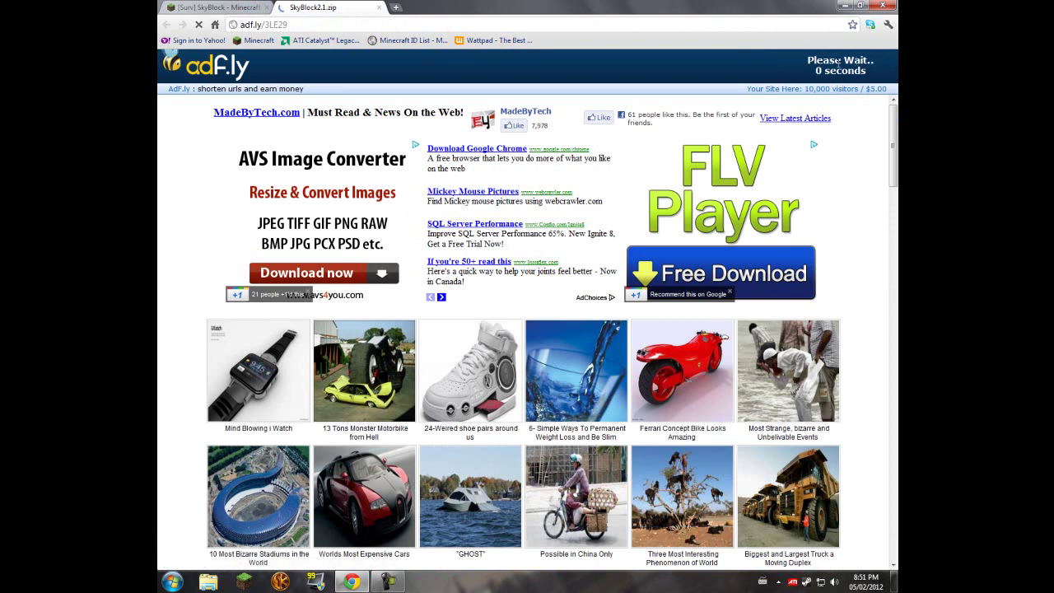
click(837, 64)
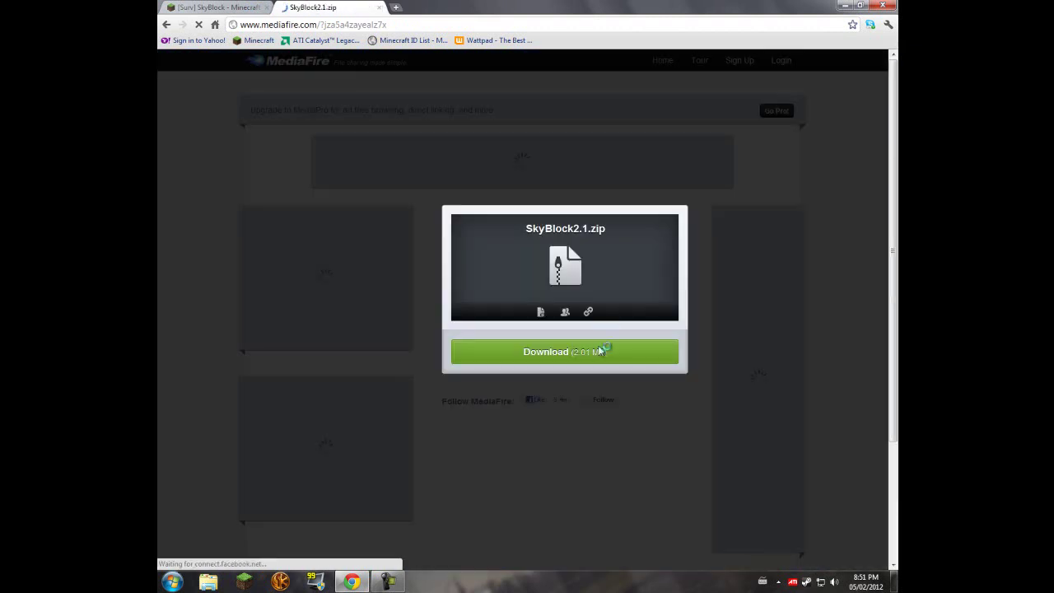
click(593, 357)
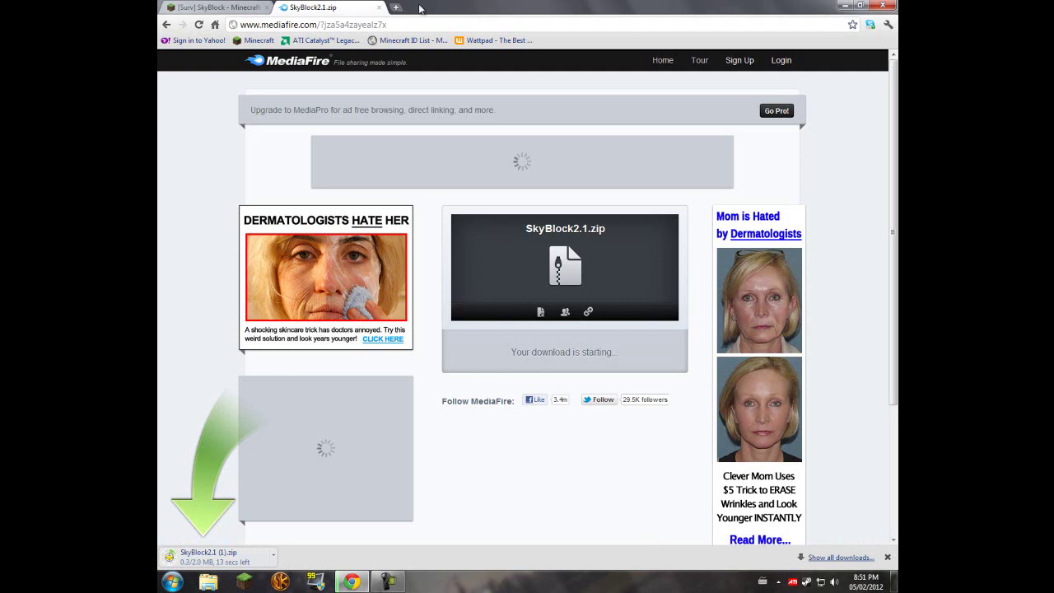
Check the forum topic, return to MediaFire, and start a new blank browser page
click(259, 9)
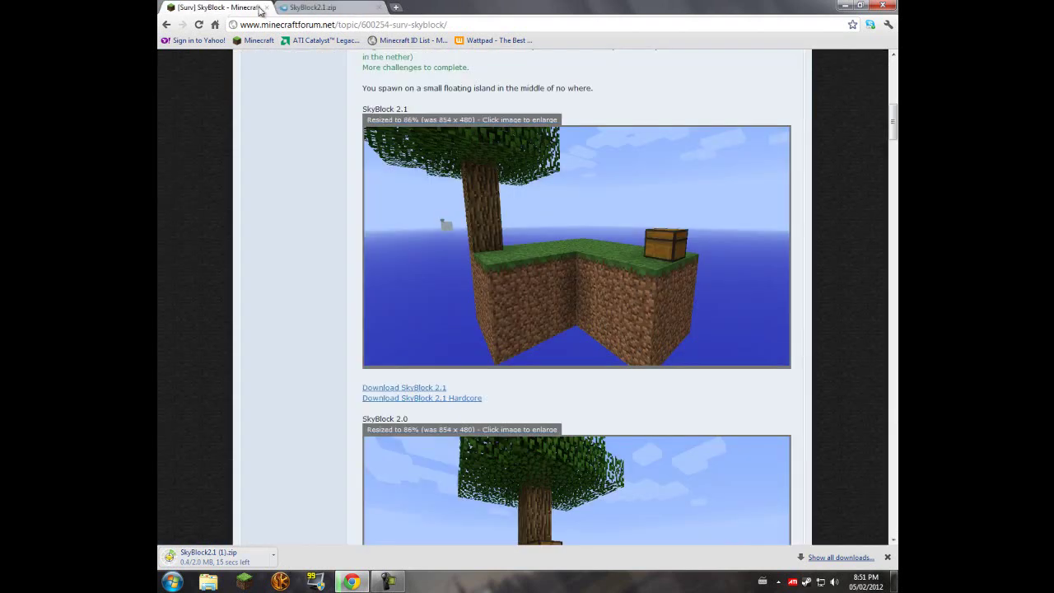
click(332, 9)
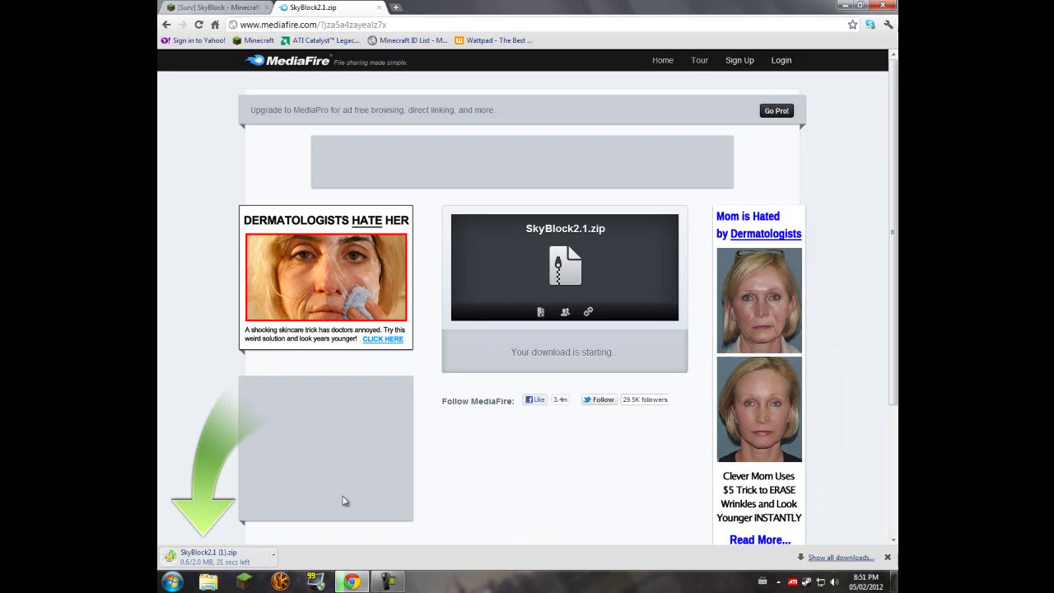
click(395, 7)
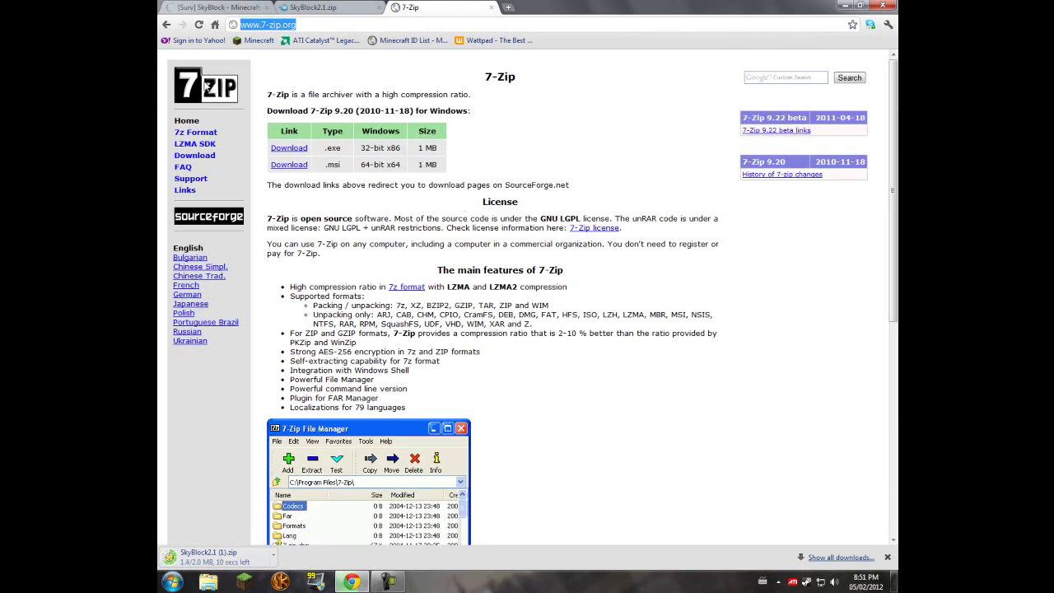
Search Google for 'winrar' in a new page and open the jZip result
click(510, 10)
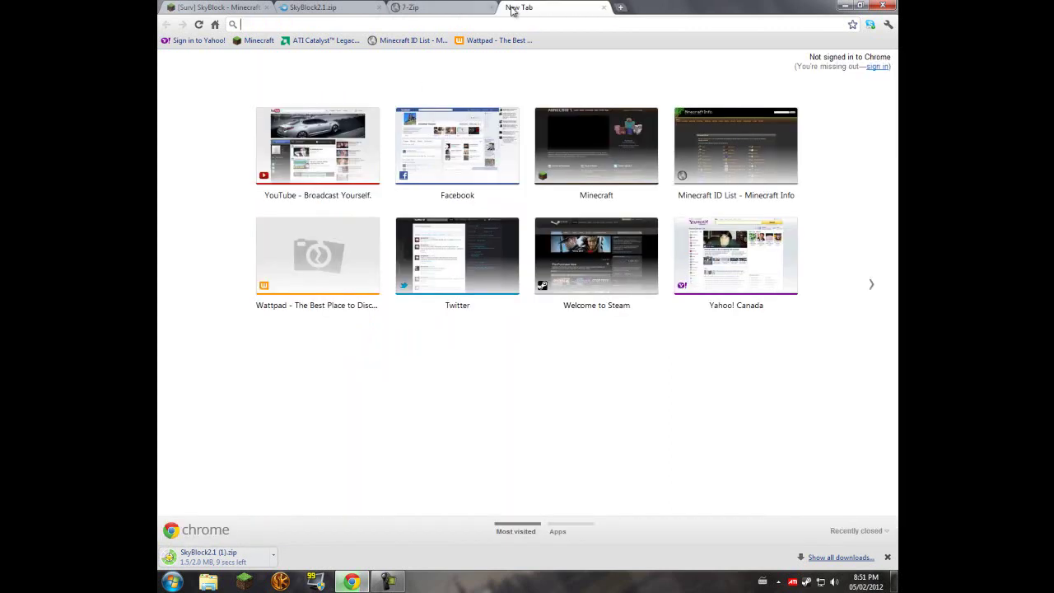
text(win)
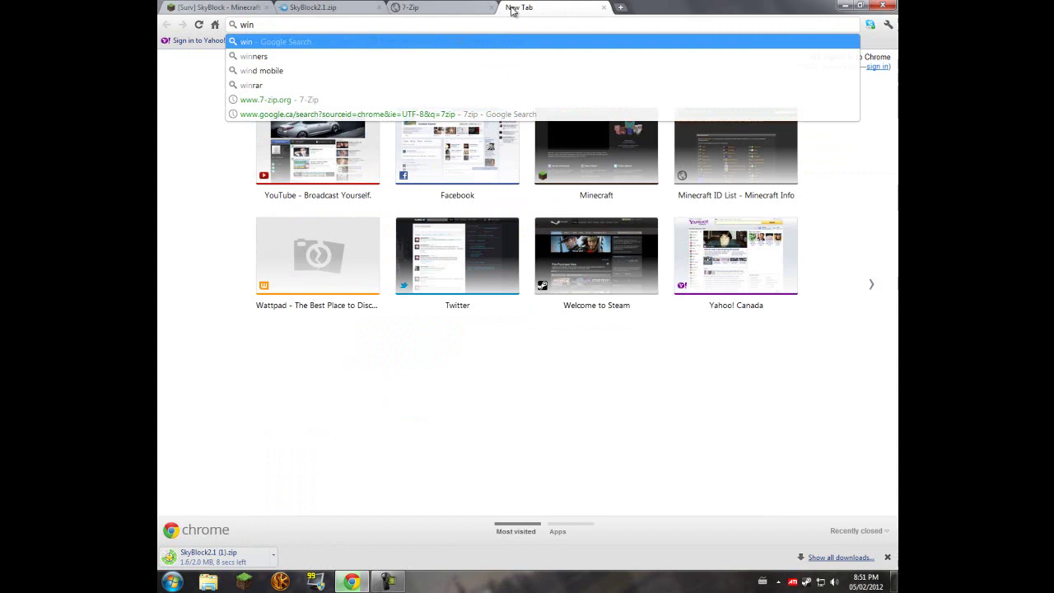
text(rar)
key(Return)
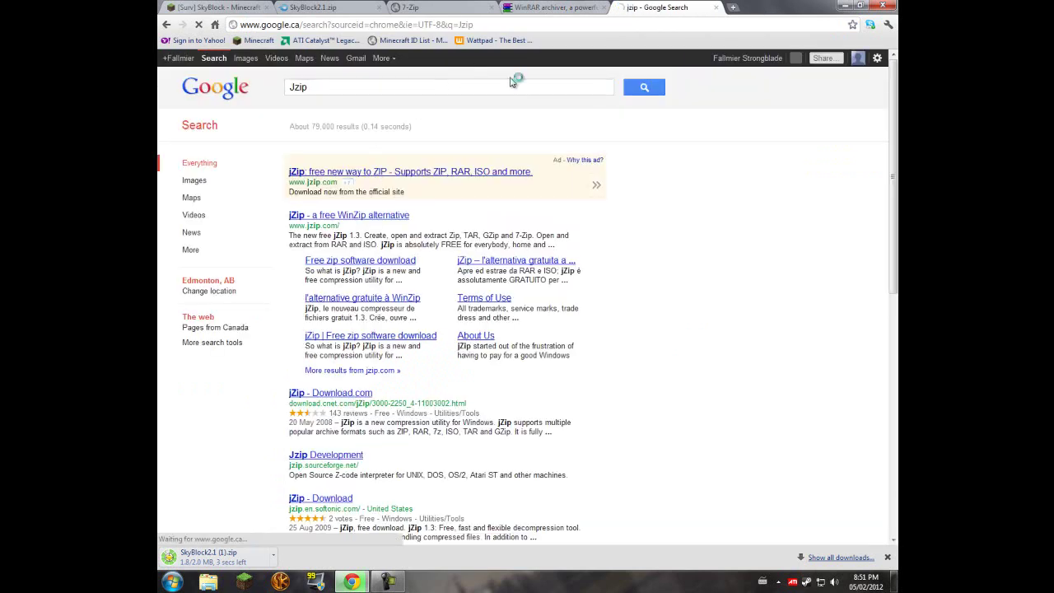
click(349, 215)
Review the WinRAR, 7-Zip and jZip pages, then close all three, landing back on MediaFire
click(553, 7)
click(449, 8)
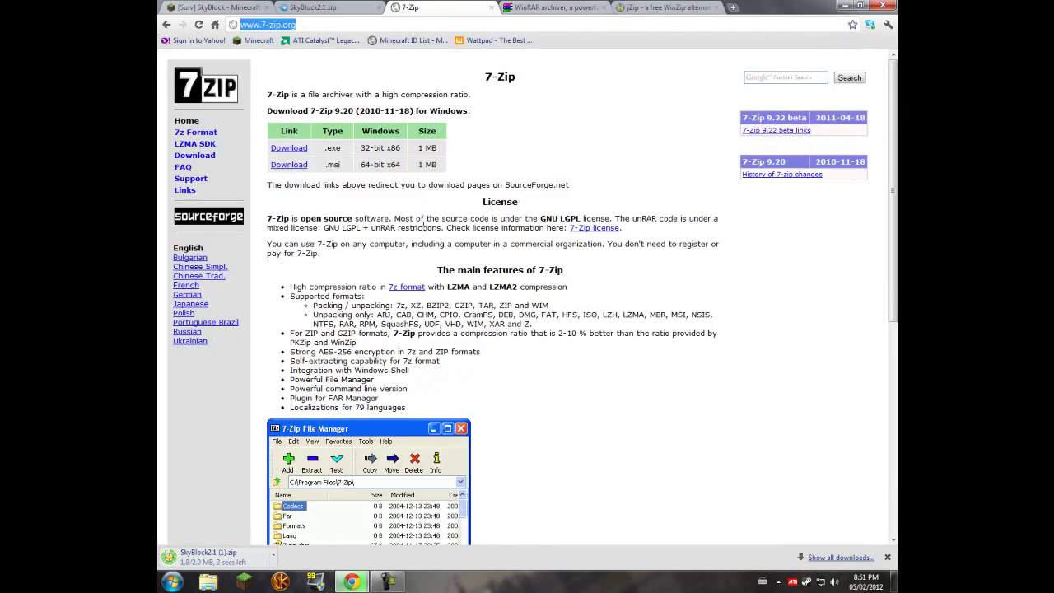
click(553, 7)
click(663, 7)
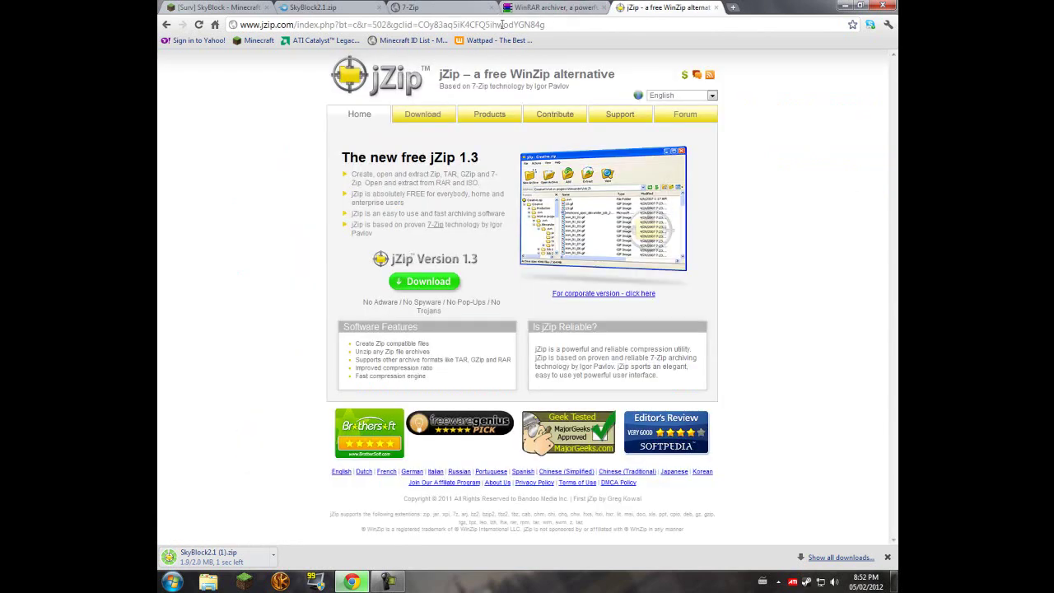
click(493, 7)
click(492, 7)
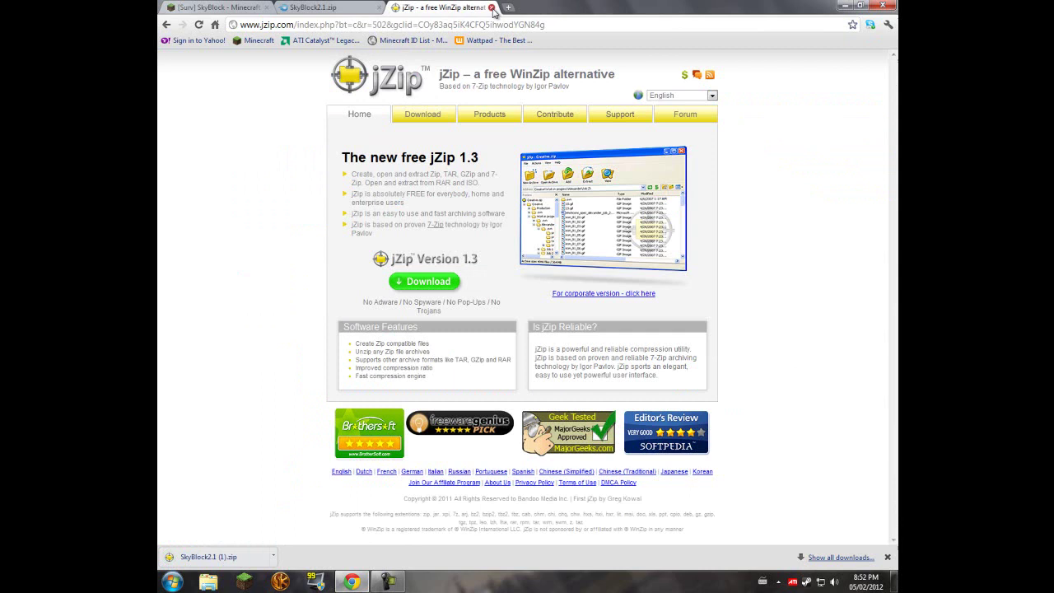
click(493, 7)
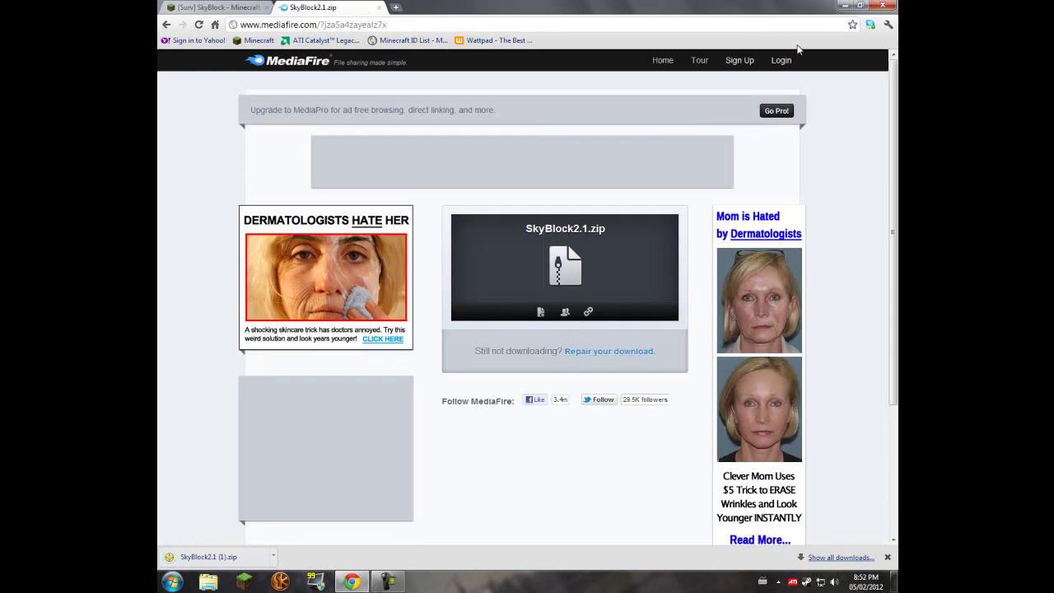
Show the finished download in the Downloads folder with its two SkyBlock2.1 zips
click(274, 556)
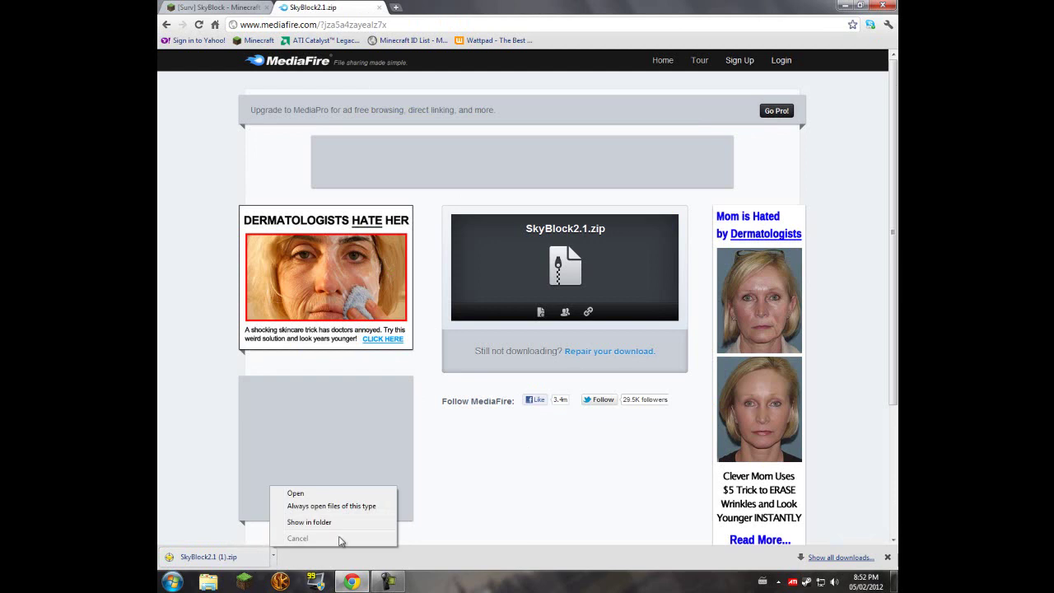
click(310, 522)
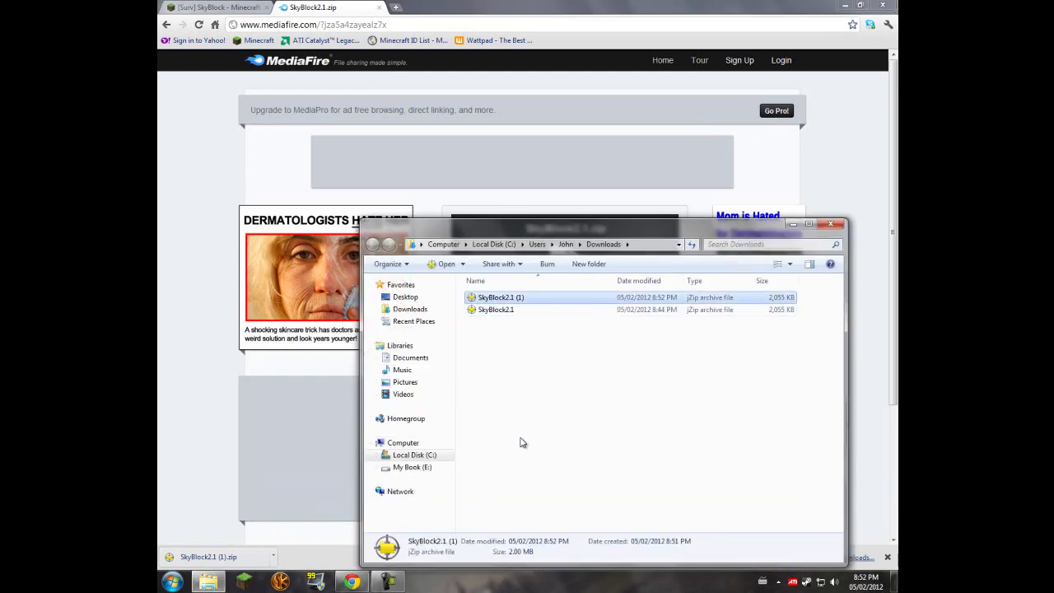
drag(529, 287, 576, 317)
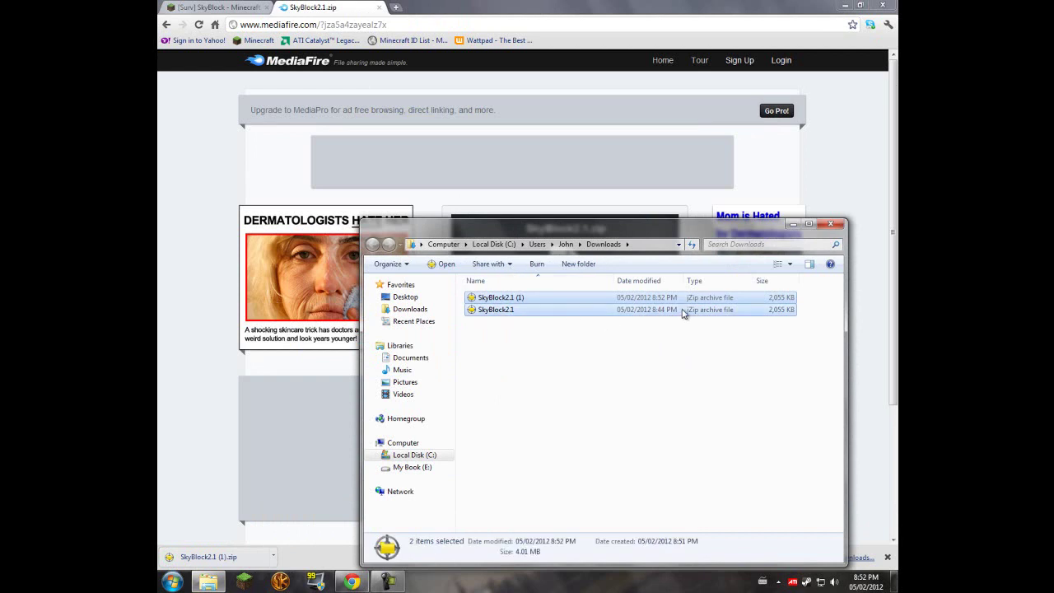
click(519, 350)
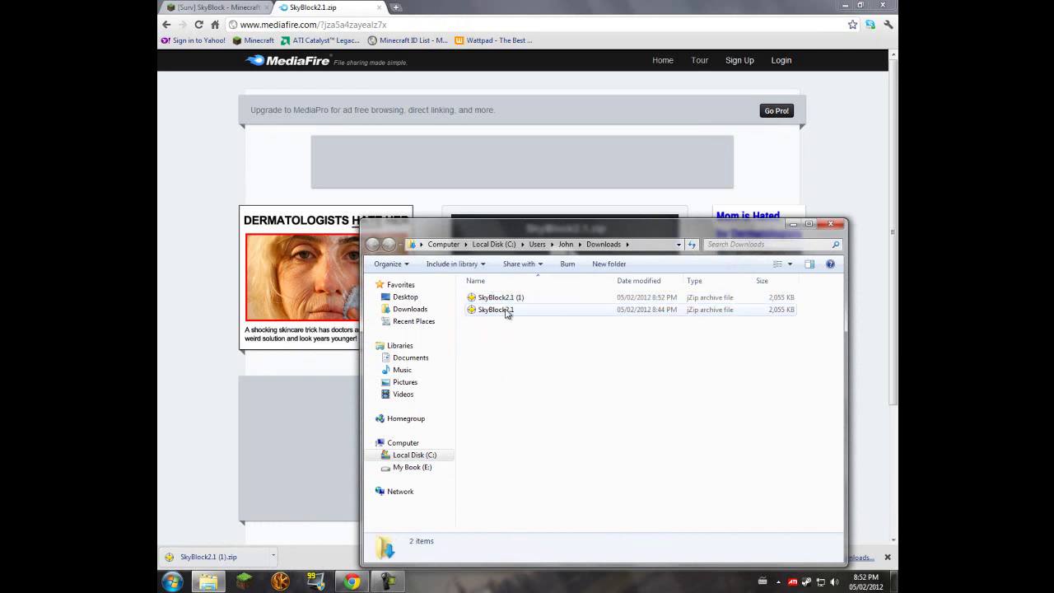
Select SkyBlock2.1 (1) and bring up its jZip context submenu
click(506, 311)
click(533, 298)
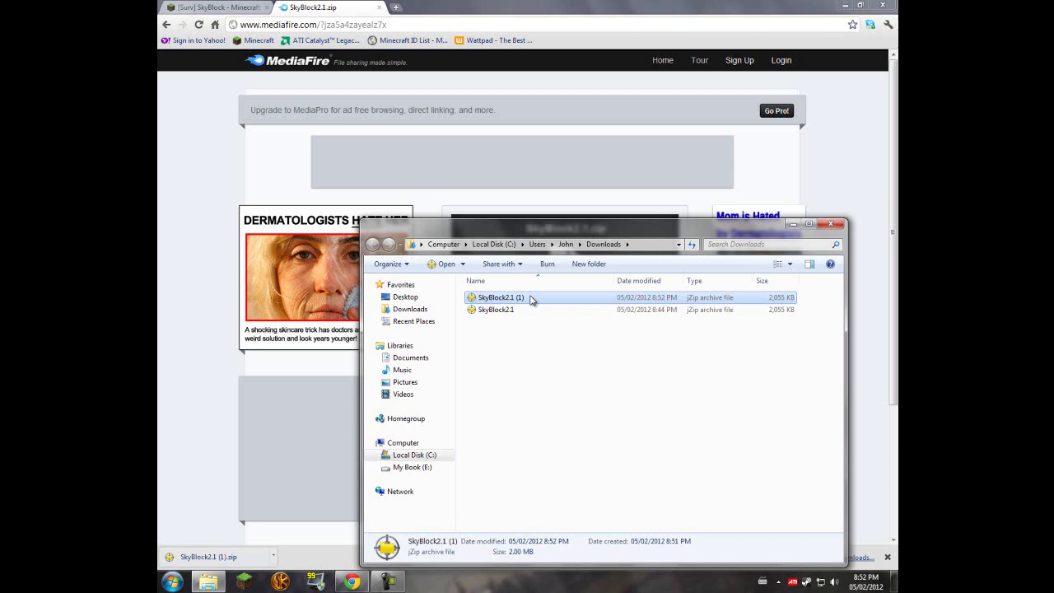
right_click(536, 299)
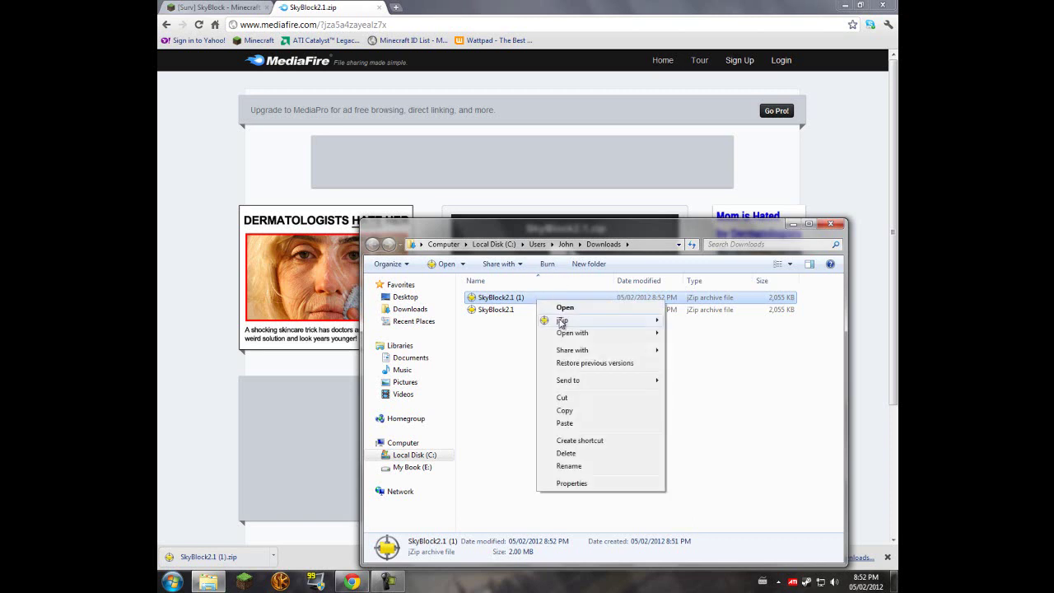
mouse_move(560, 321)
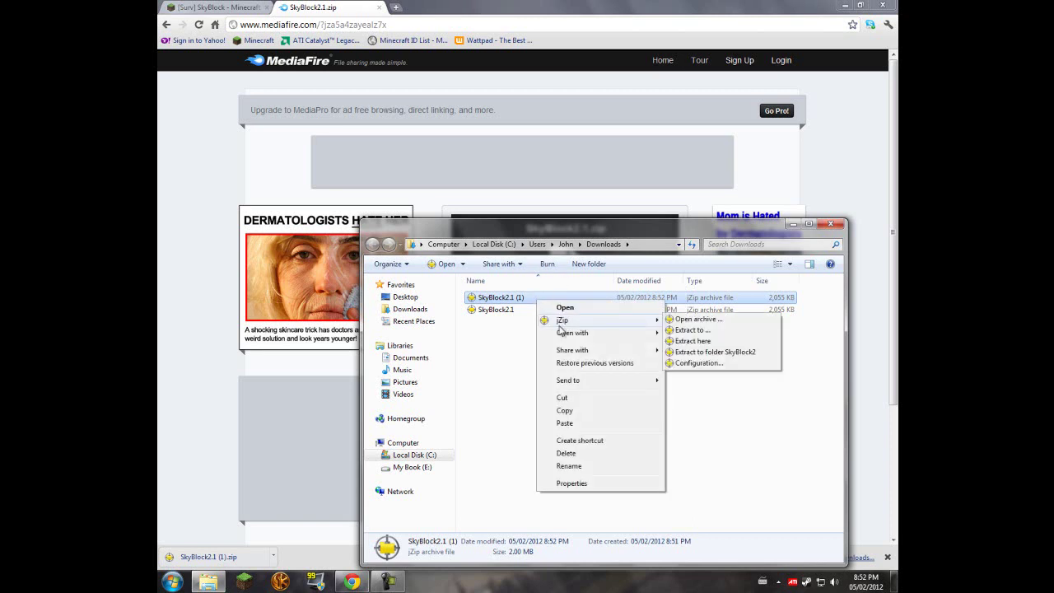
Extract SkyBlock2.1 (1) to the Desktop with jZip Extract to..., then close Downloads
click(717, 333)
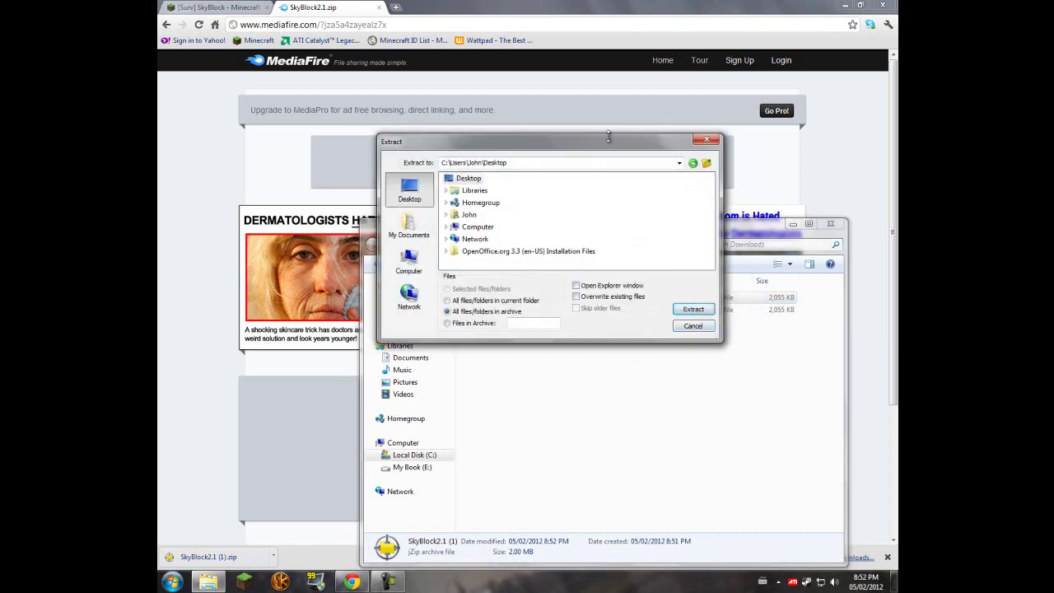
drag(608, 136, 634, 211)
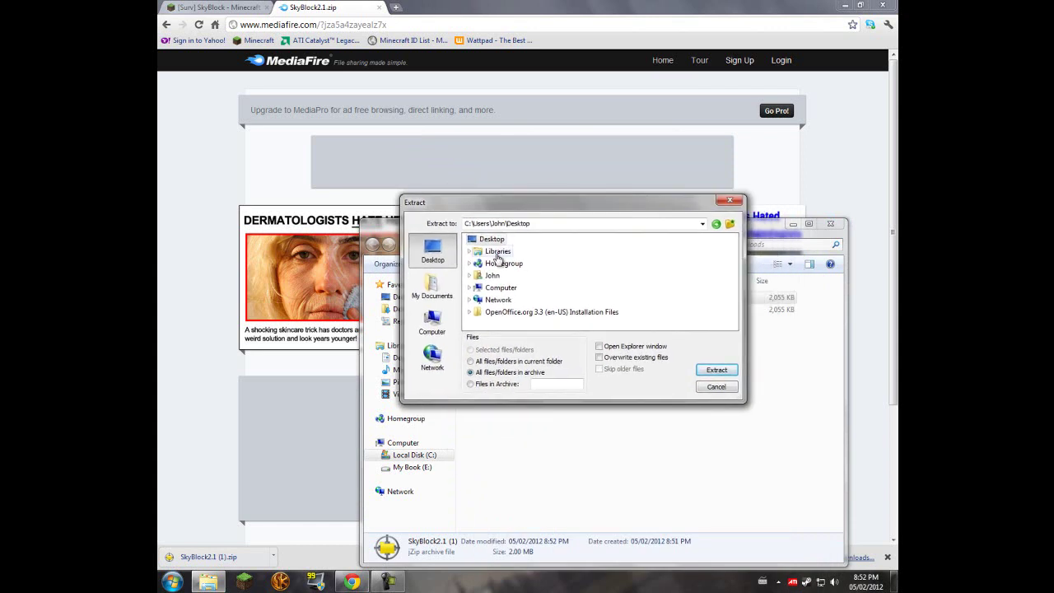
click(708, 371)
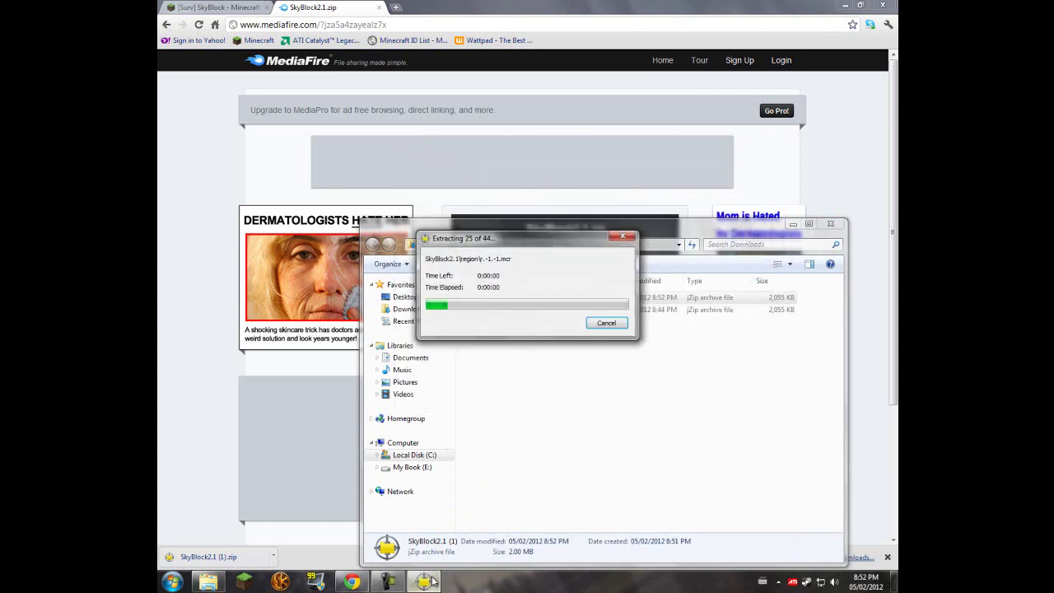
click(830, 224)
Inspect the _MACOSX folder, send it to the Recycle Bin, and centre the SkyBlock2.1 folder
click(352, 581)
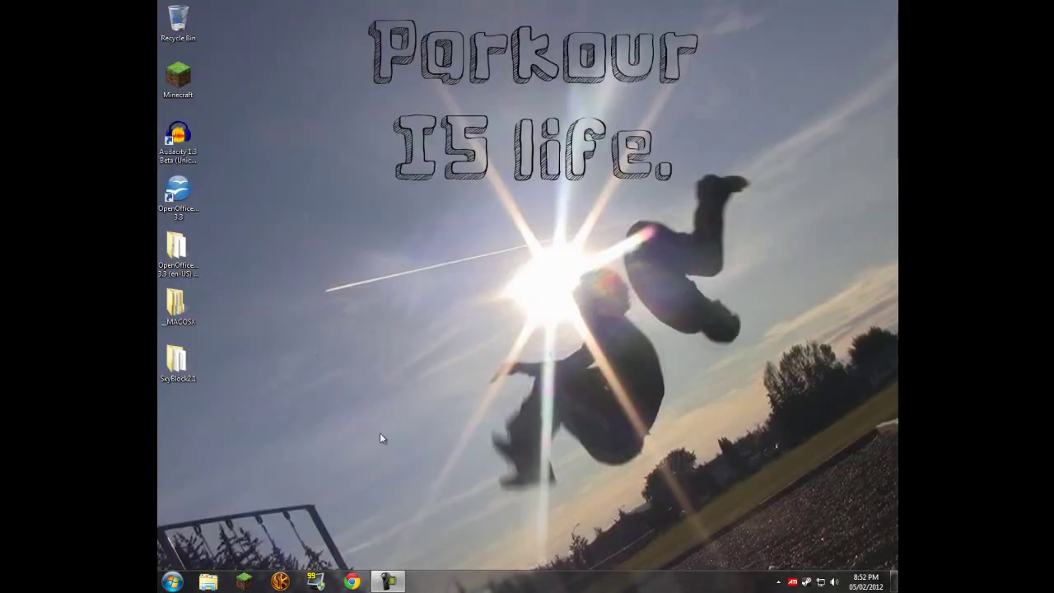
drag(190, 319, 388, 313)
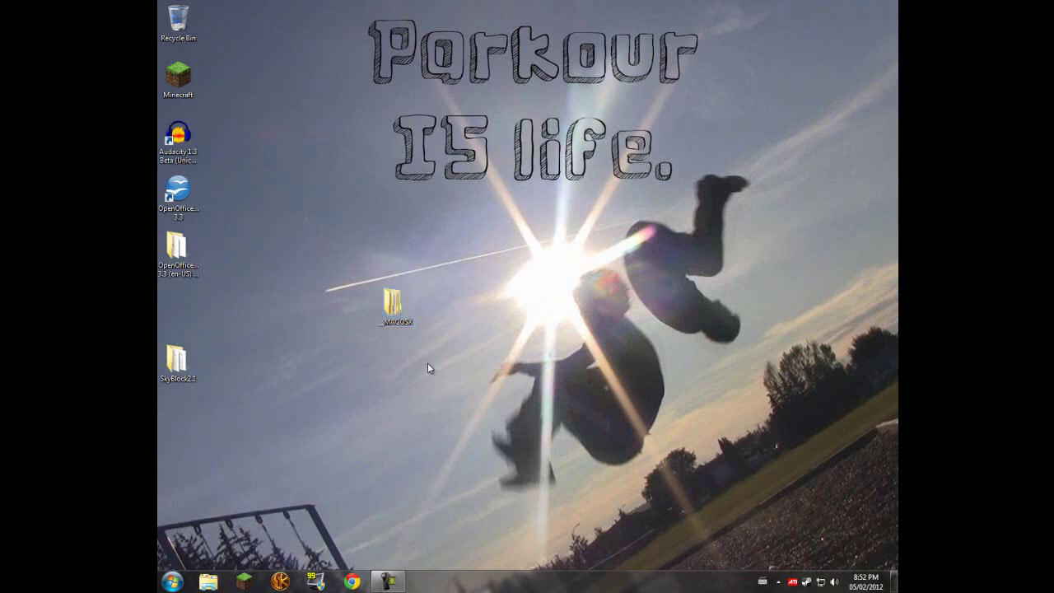
double_click(395, 304)
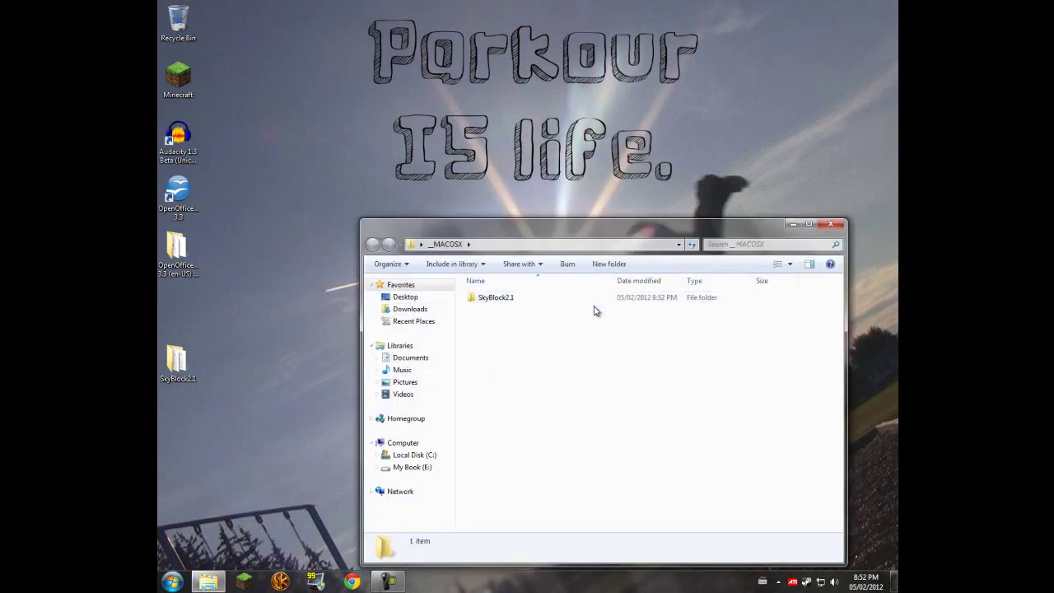
click(830, 224)
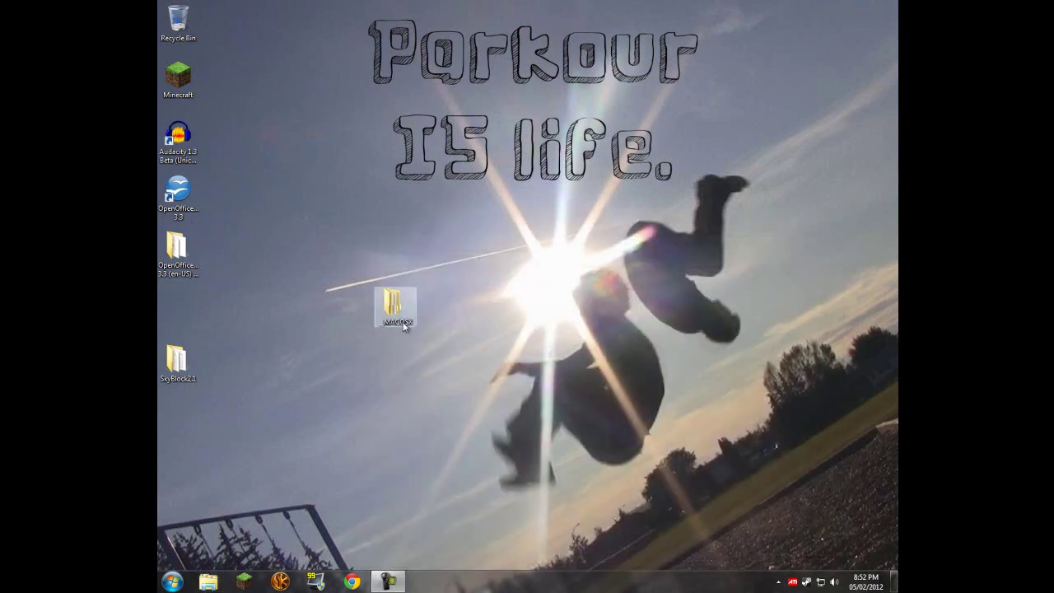
drag(436, 377, 177, 24)
drag(177, 364, 482, 308)
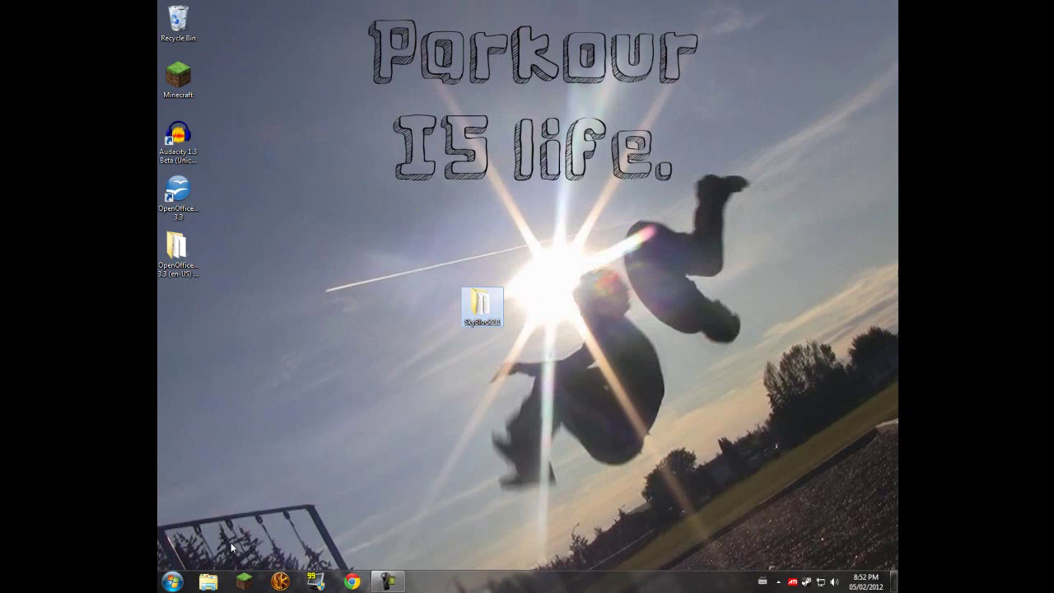
Move the desktop SkyBlock2.1 folder up and to the right
click(159, 586)
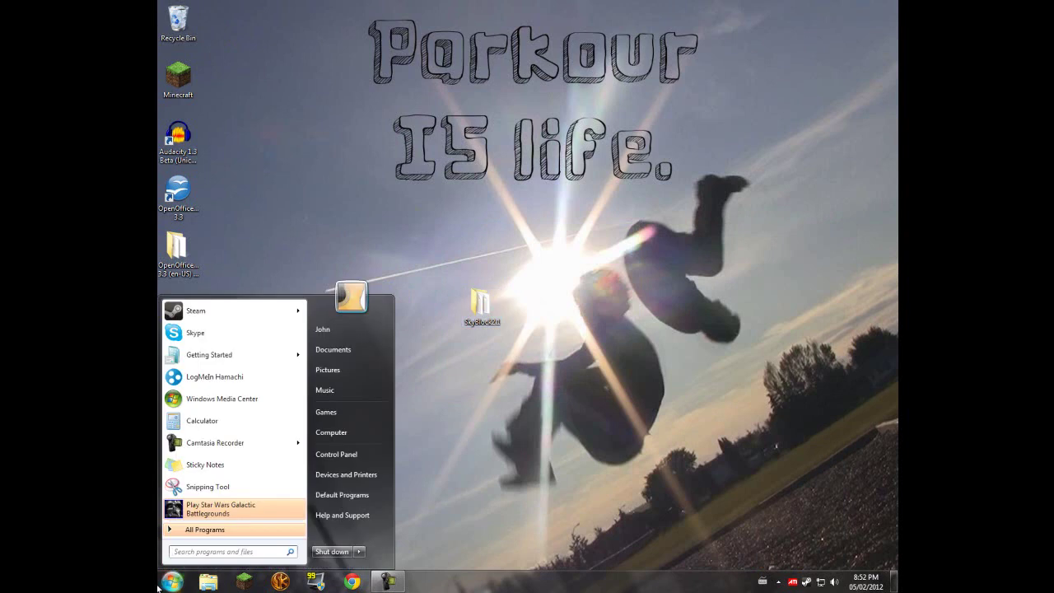
drag(494, 313, 609, 254)
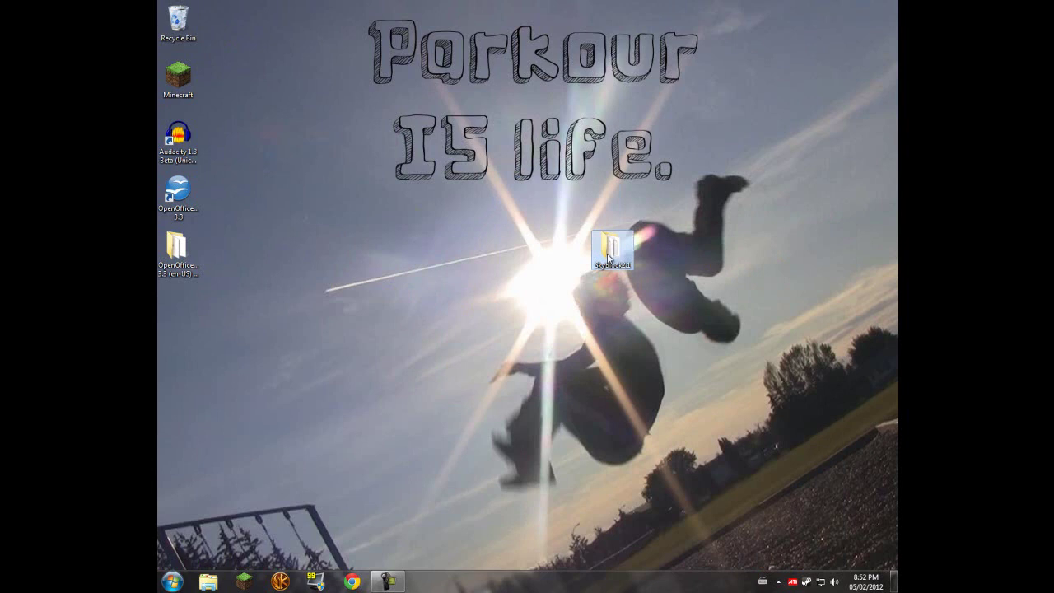
key(super)
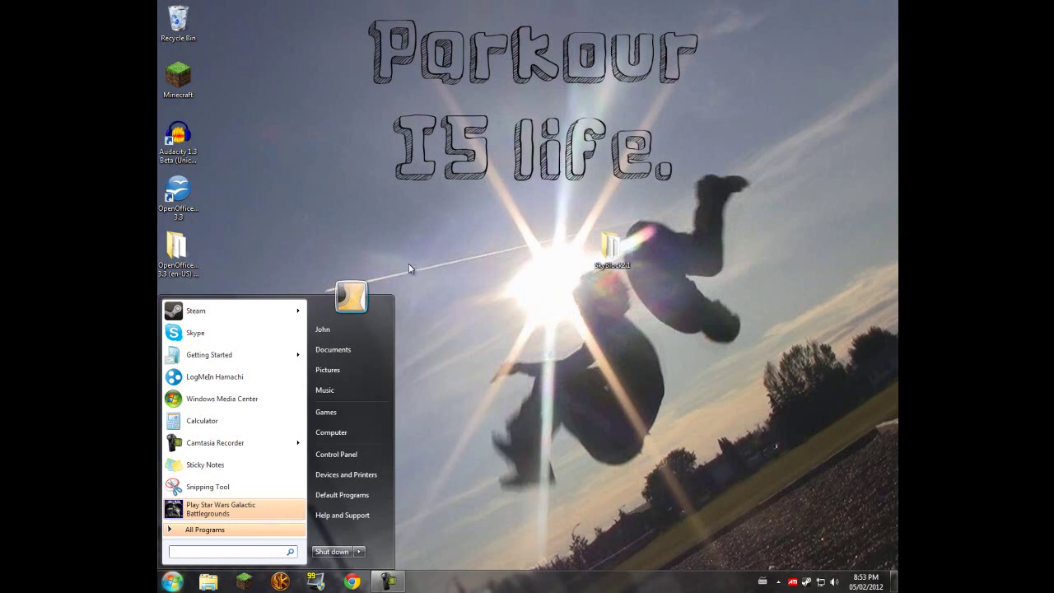
click(444, 251)
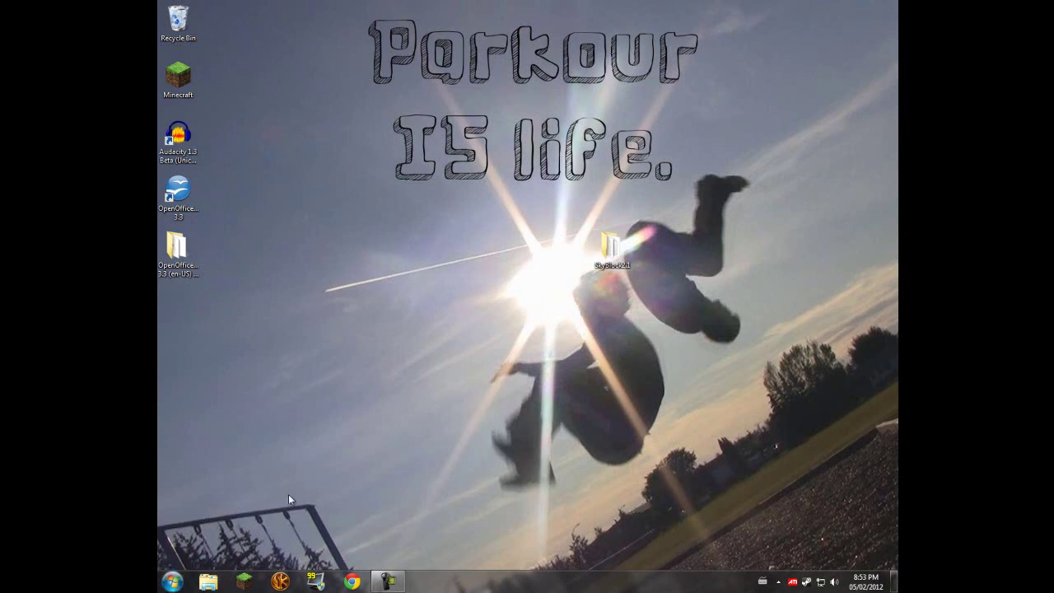
Run %appdata% from the Start menu's Run dialog to open the Roaming folder
click(170, 579)
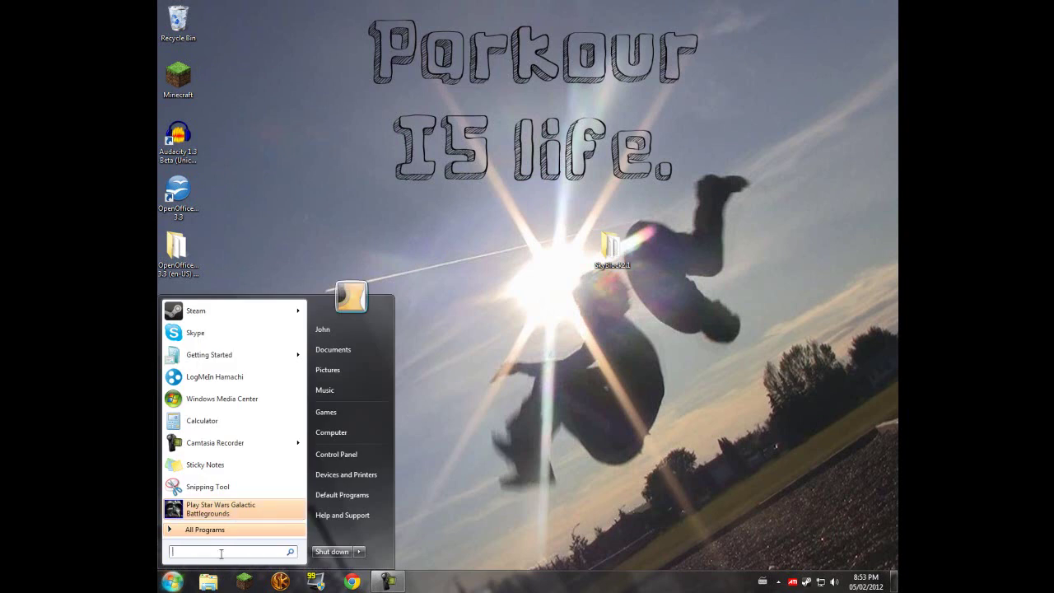
text(run)
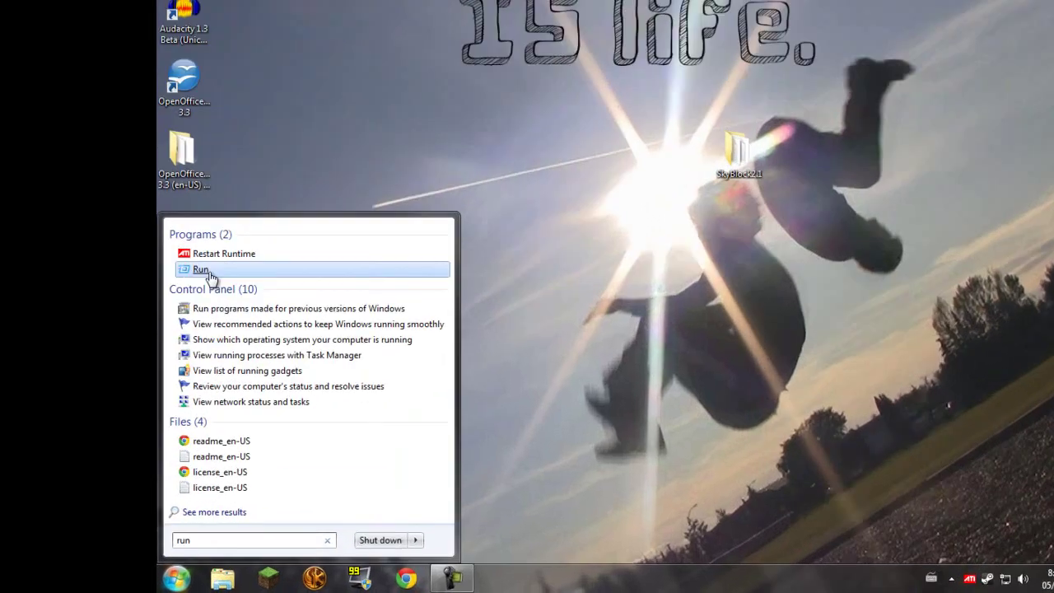
click(208, 271)
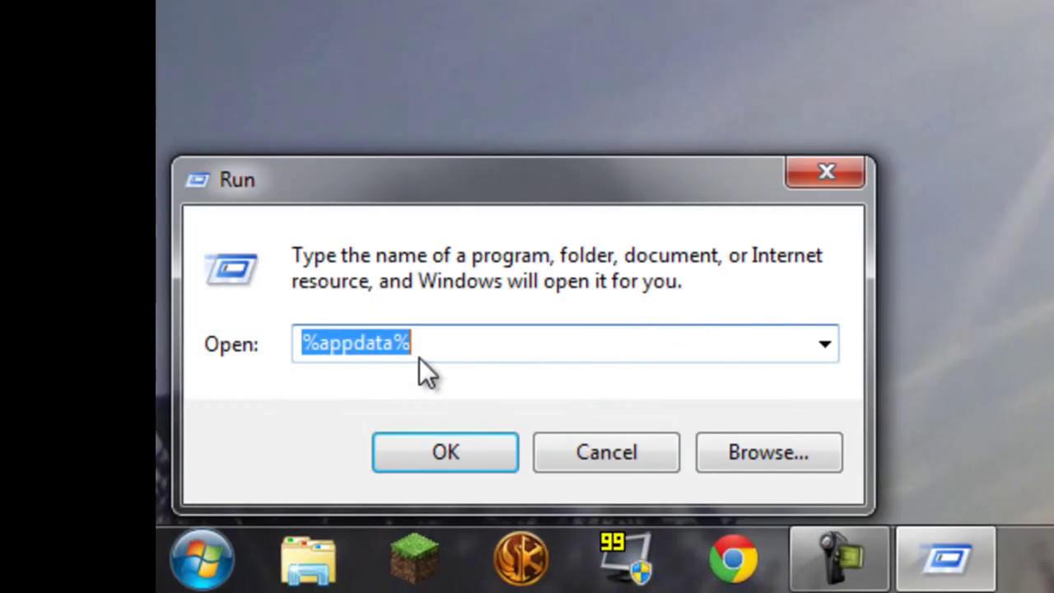
click(303, 348)
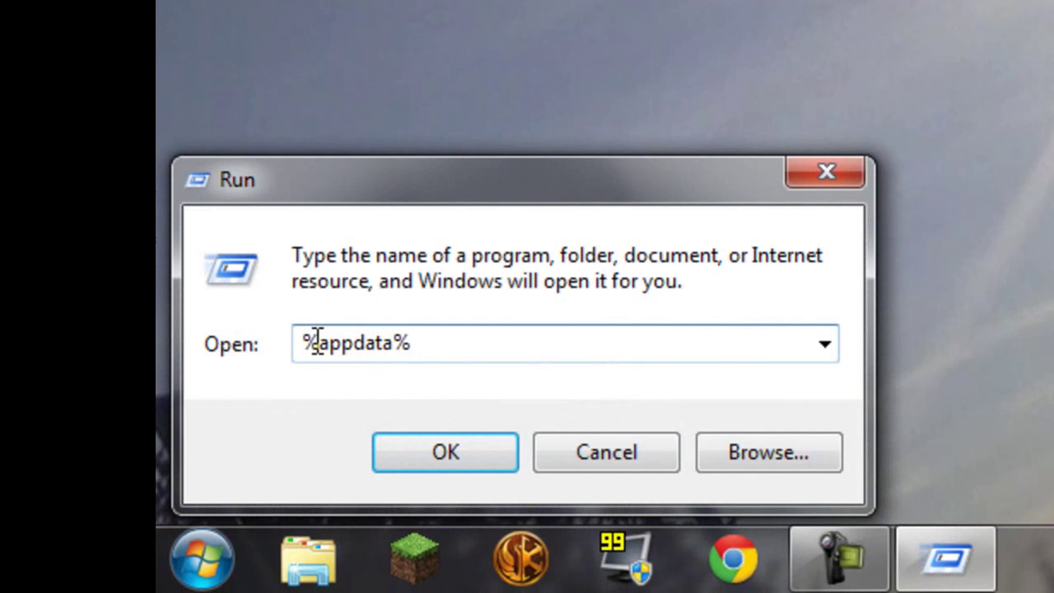
drag(308, 349, 426, 369)
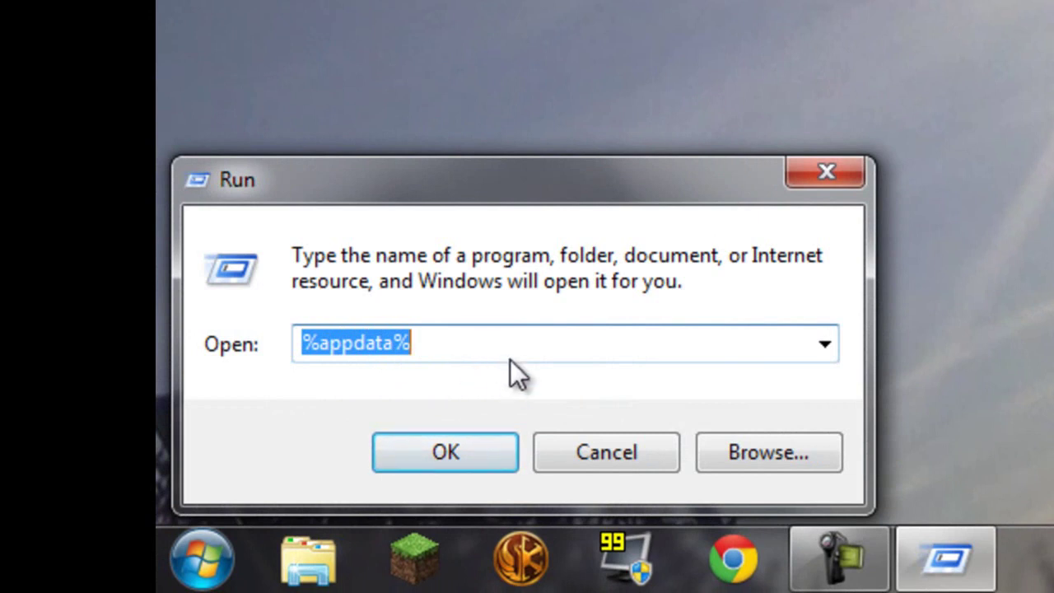
key(Return)
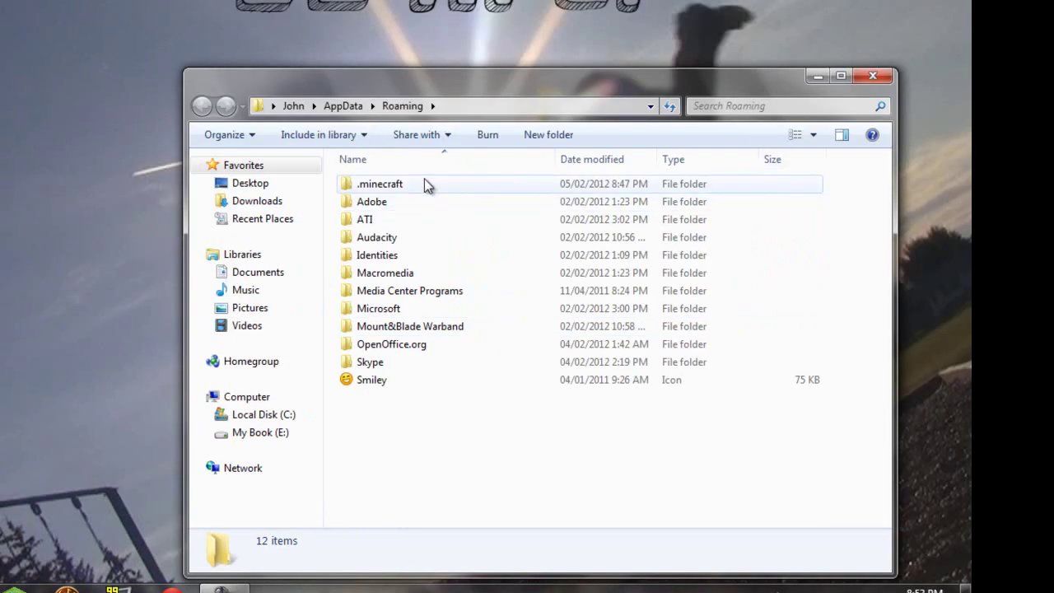
Open .minecraft, then its saves folder, and select the old SkyBlock2.1 world
double_click(413, 185)
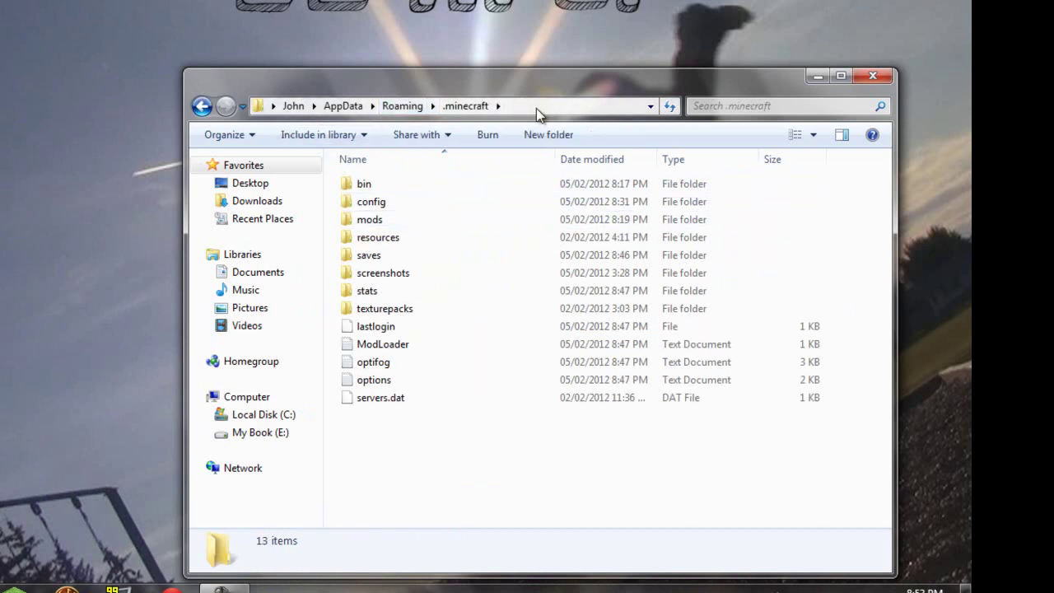
click(543, 108)
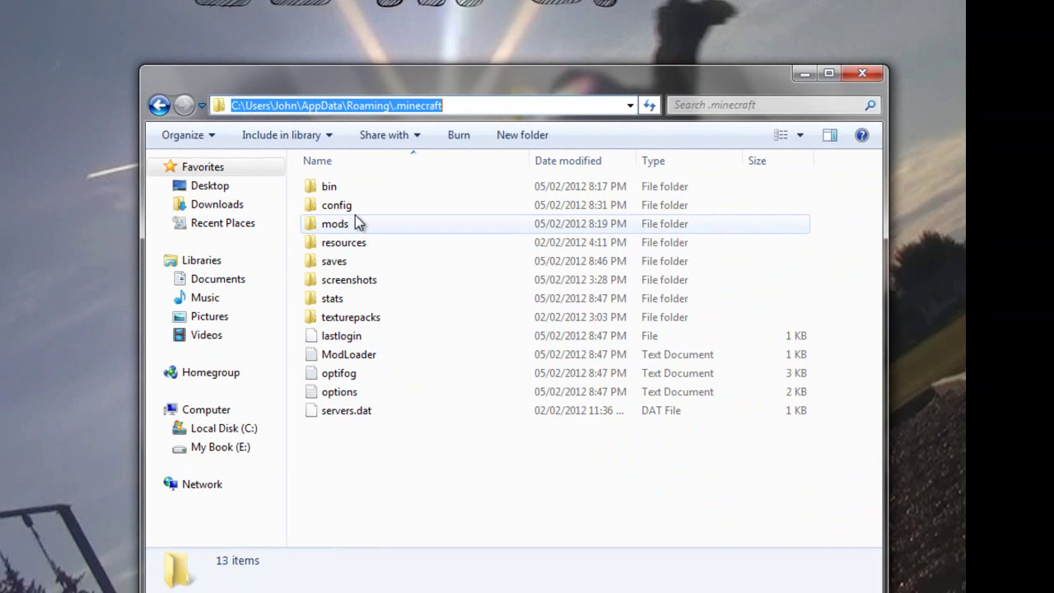
double_click(358, 257)
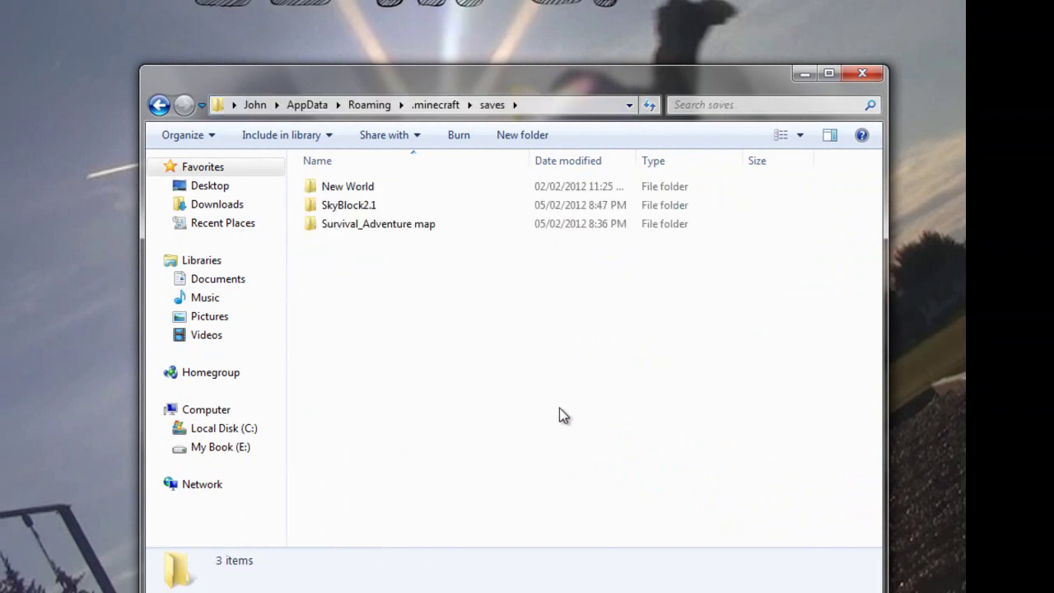
click(363, 205)
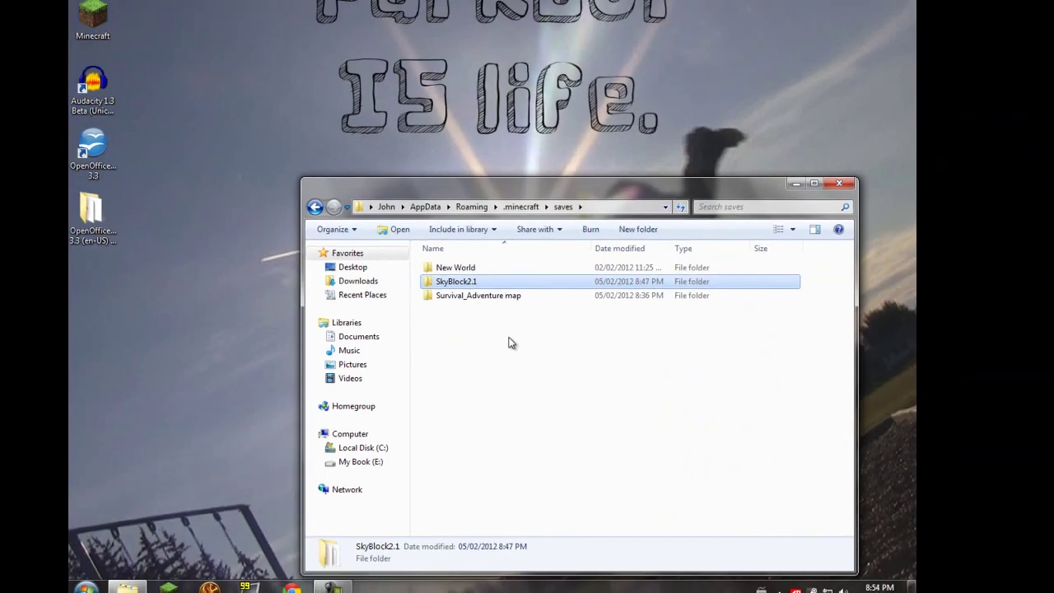
Delete the old SkyBlock2.1 world from saves, confirming the Recycle Bin prompt
key(Delete)
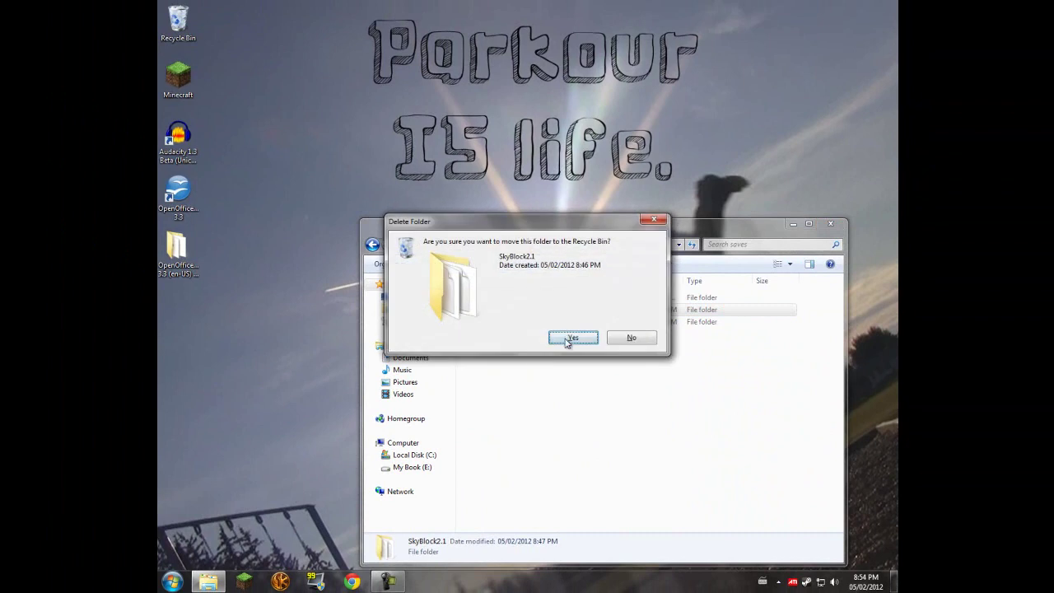
key(Return)
drag(579, 238, 525, 294)
Arrange the saves window and drag the desktop SkyBlock2.1 folder toward it
drag(611, 245, 669, 132)
drag(616, 306, 558, 217)
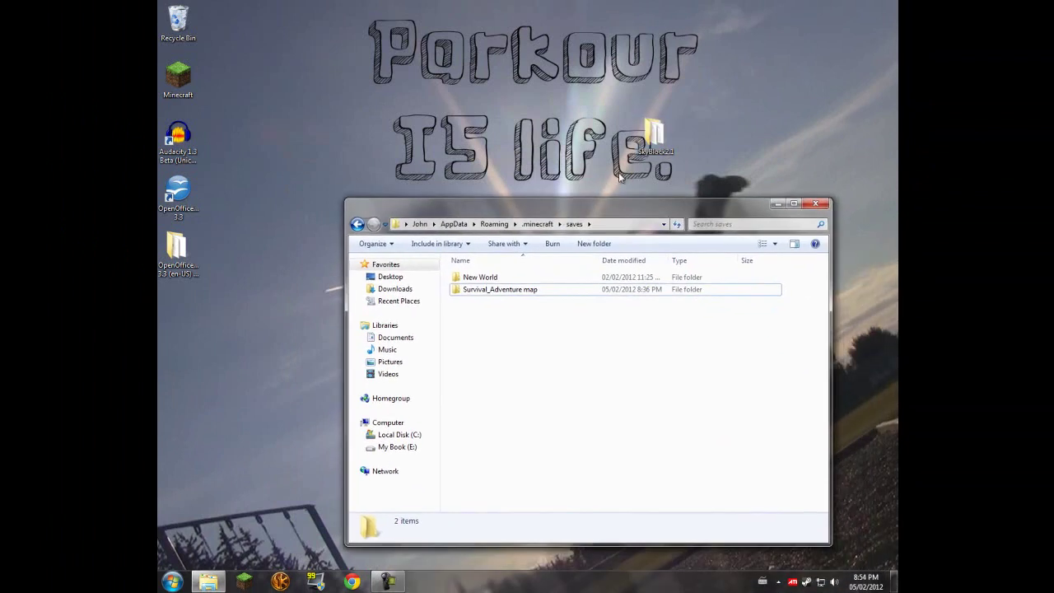
click(653, 138)
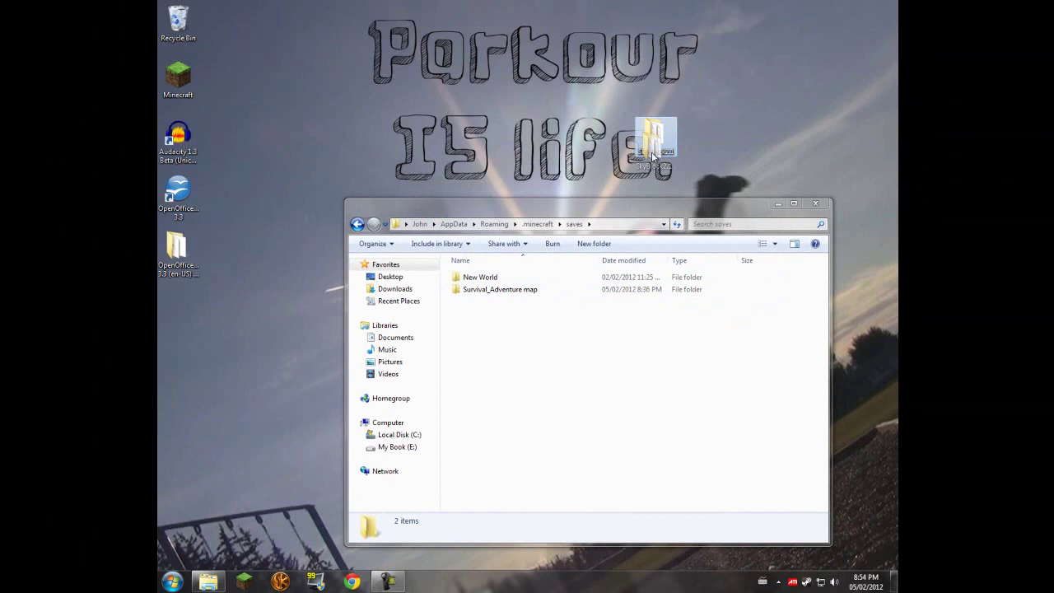
drag(657, 138, 579, 379)
Copy the desktop SkyBlock2.1 folder and paste it into the saves folder
right_click(659, 139)
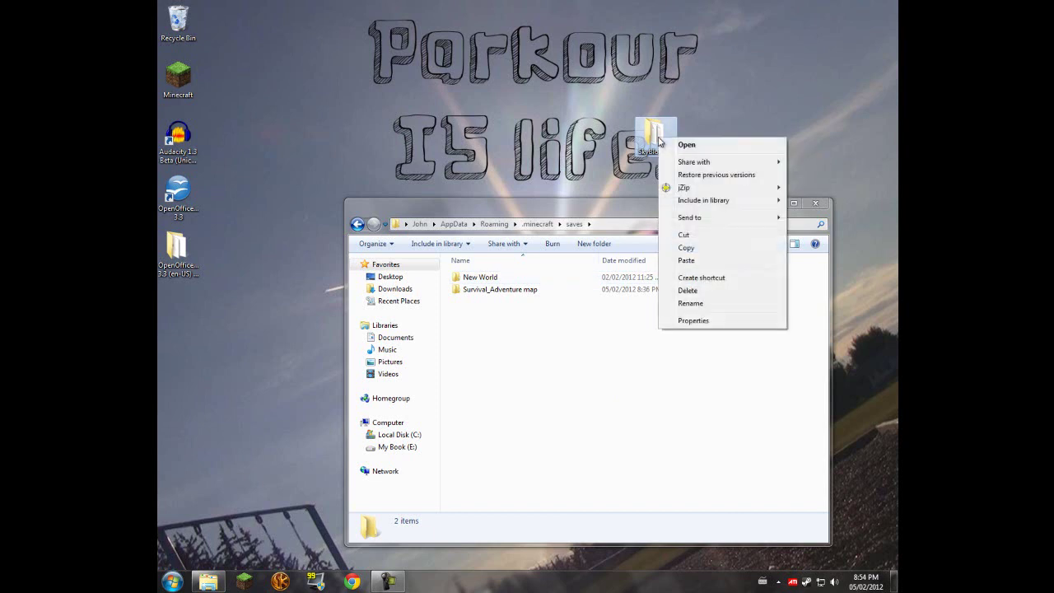
click(702, 245)
right_click(582, 332)
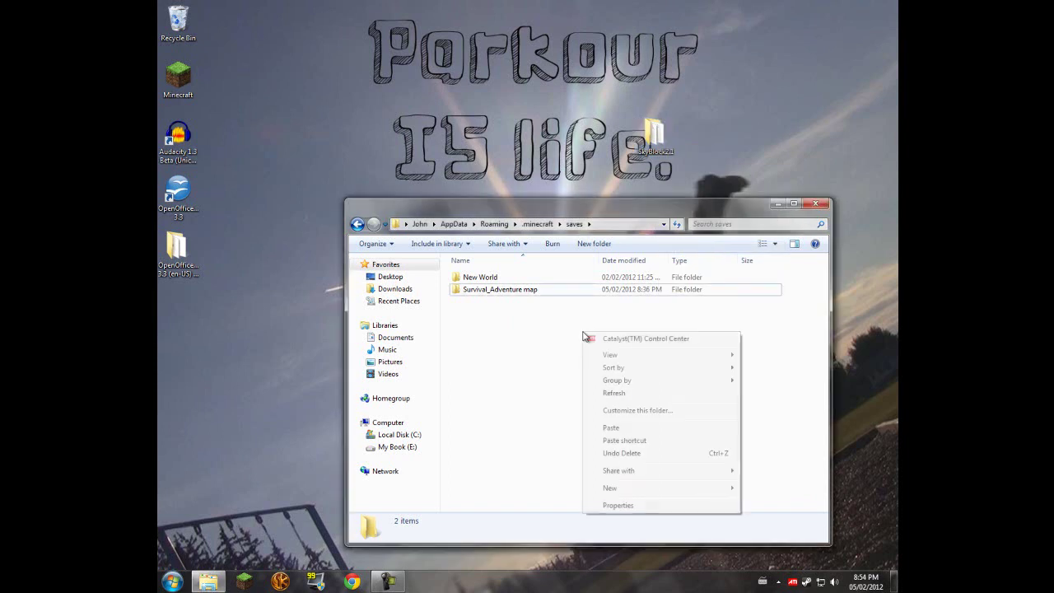
click(633, 428)
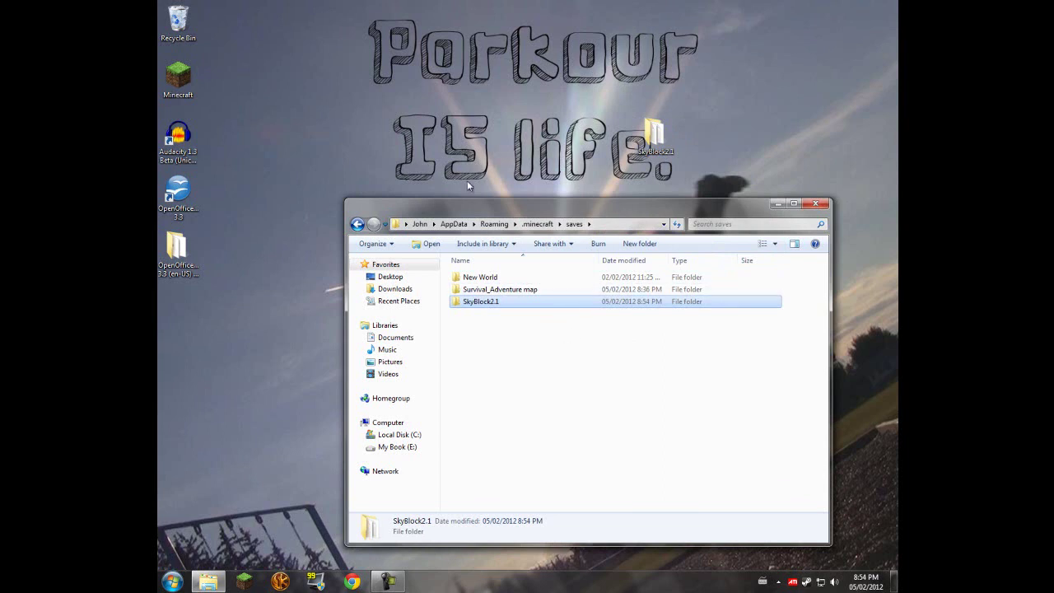
Refresh the saves listing so the pasted SkyBlock2.1 world appears
click(670, 141)
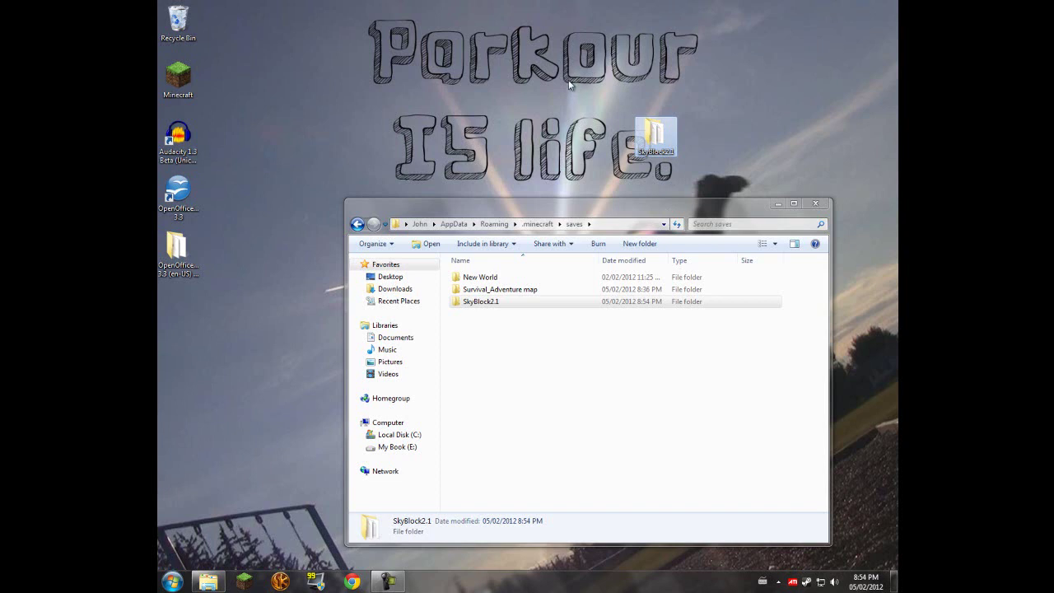
click(600, 339)
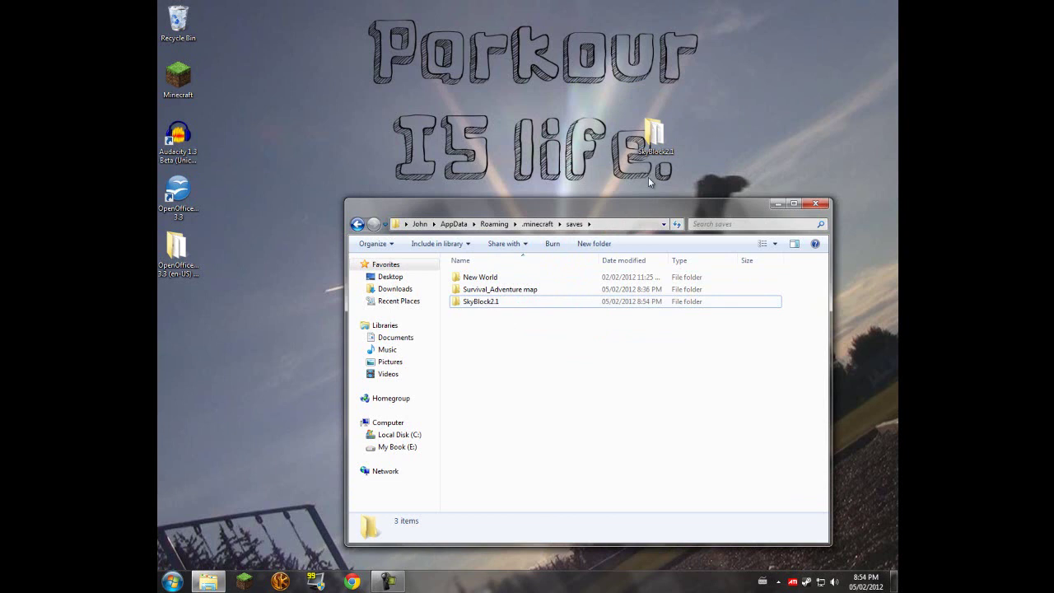
click(654, 136)
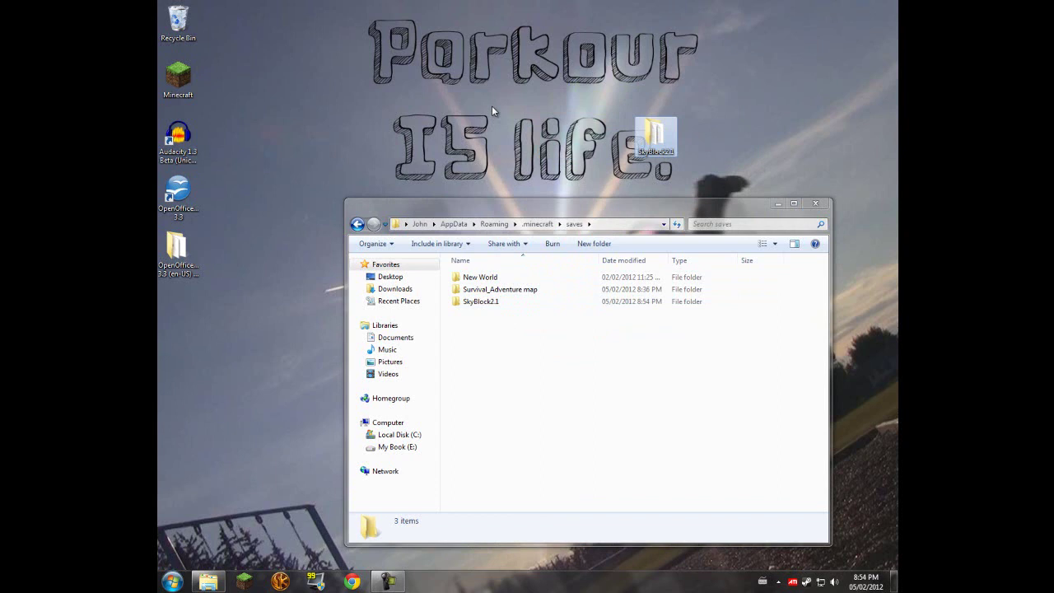
click(657, 209)
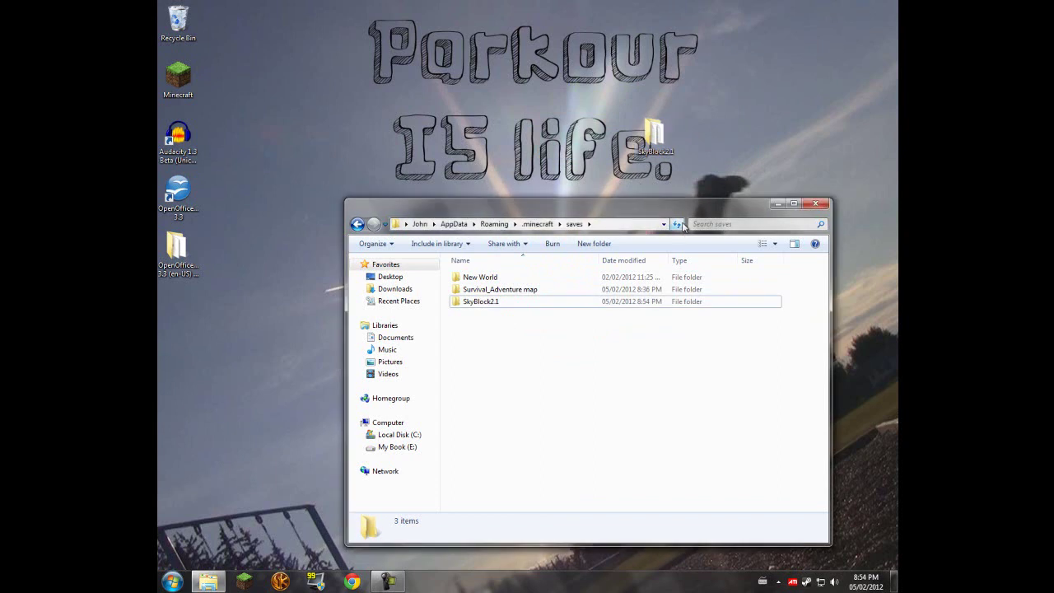
click(680, 225)
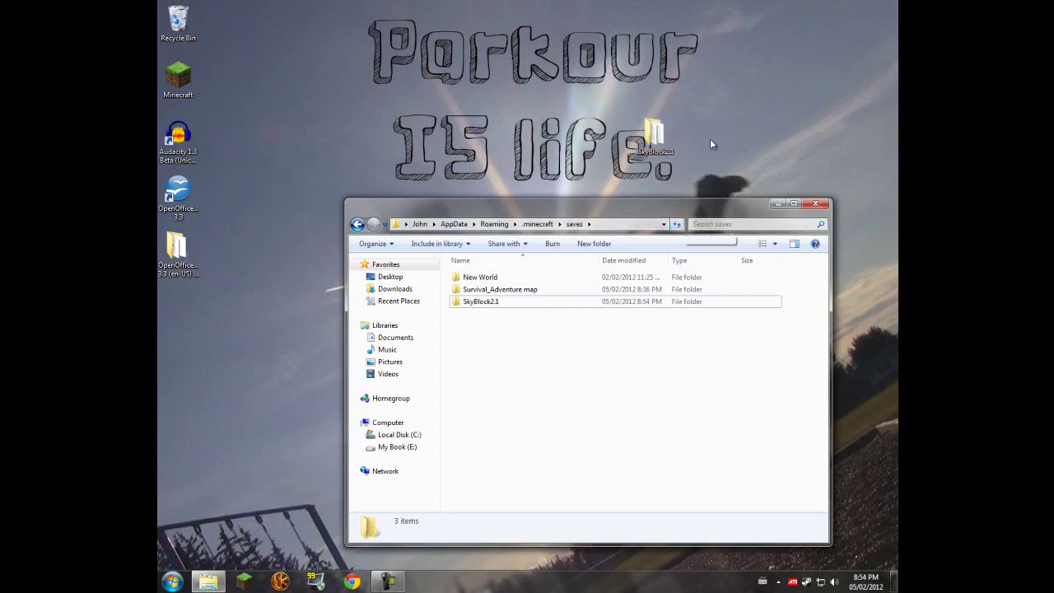
Reposition the saves window and bring Google Chrome back from the taskbar
drag(736, 205, 694, 216)
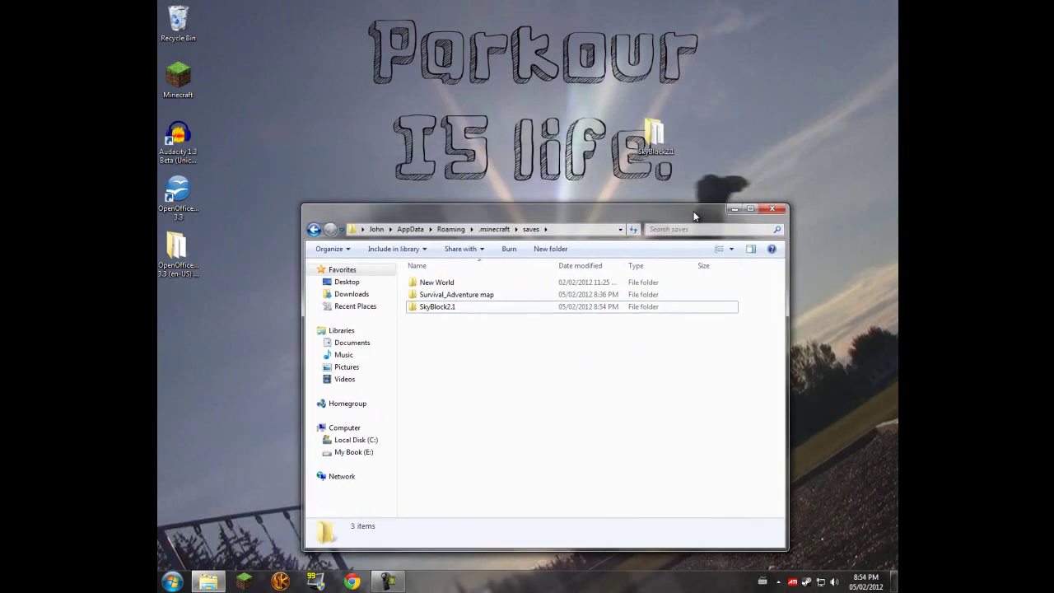
click(654, 136)
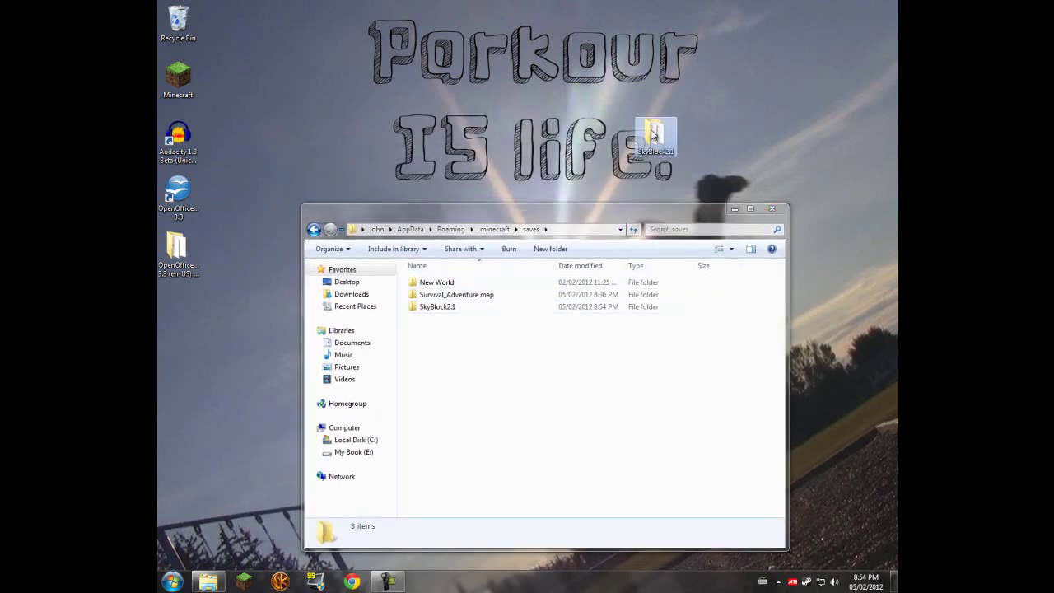
right_click(662, 137)
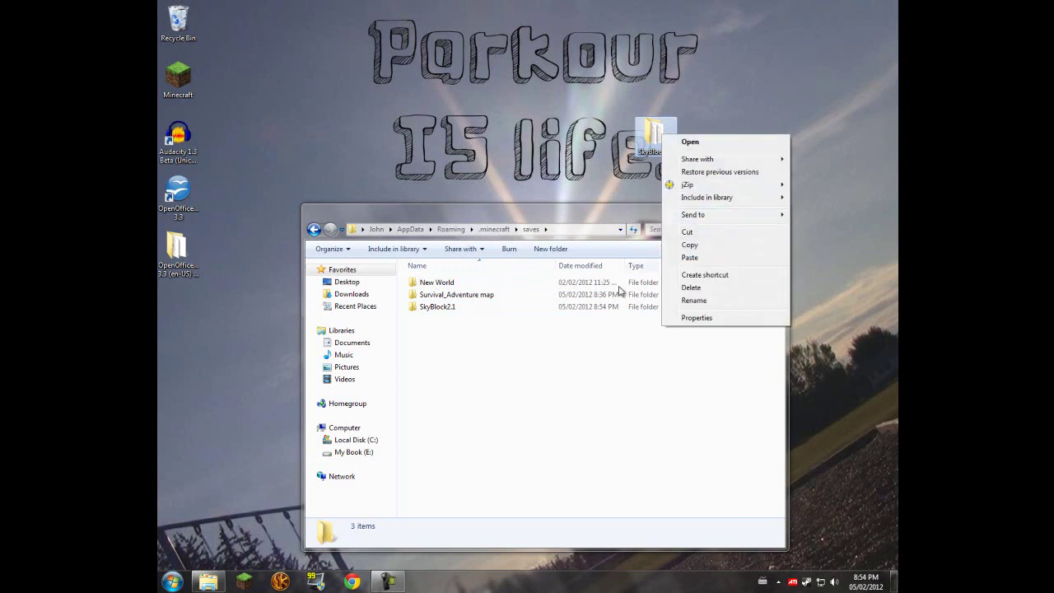
click(526, 366)
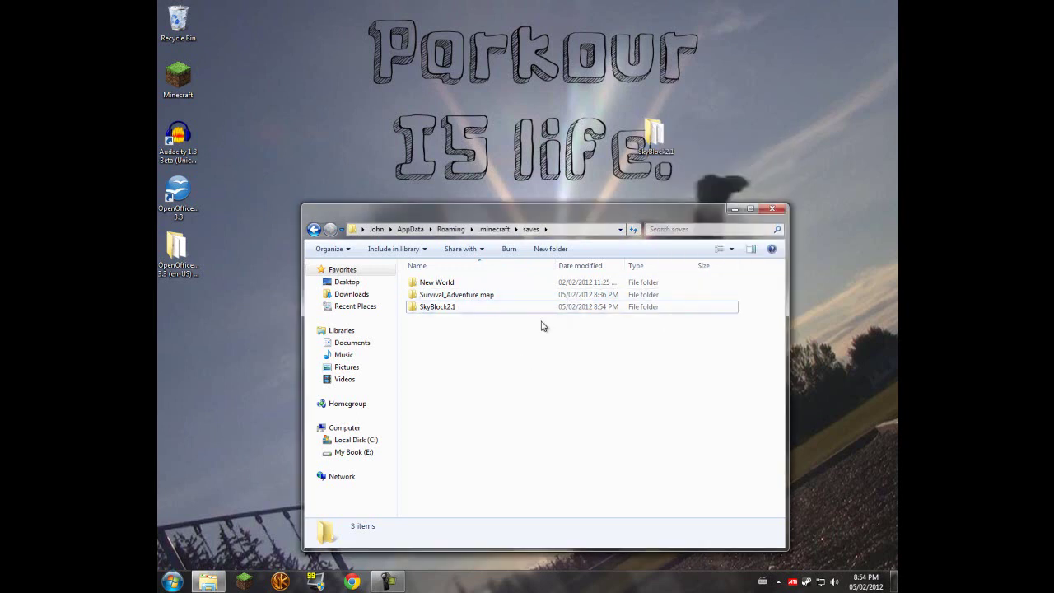
drag(596, 211, 608, 189)
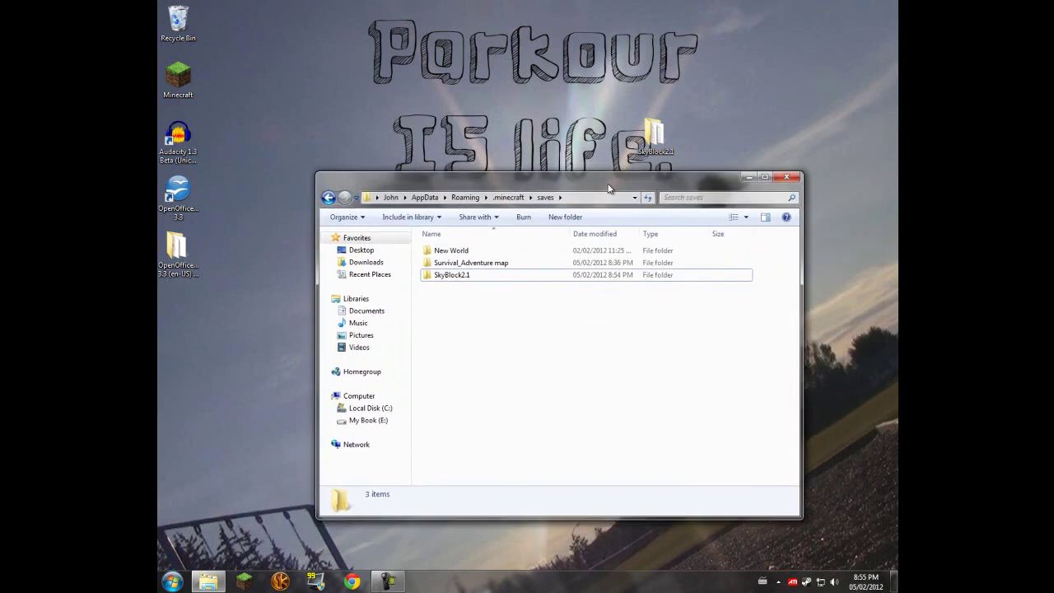
click(334, 583)
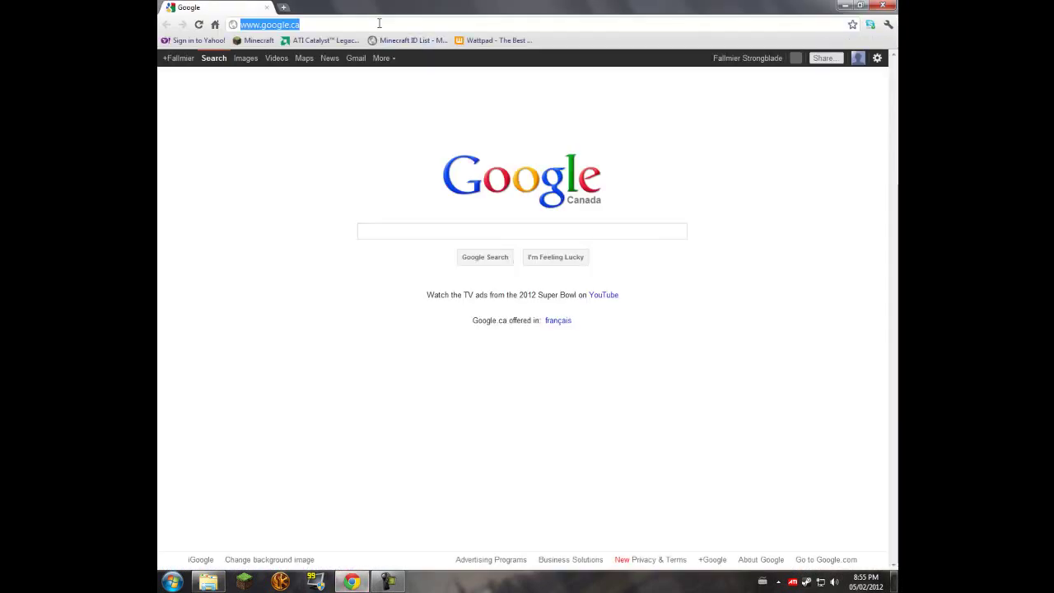
Run a Google search for 'skyblock' in Chrome
text(skyb)
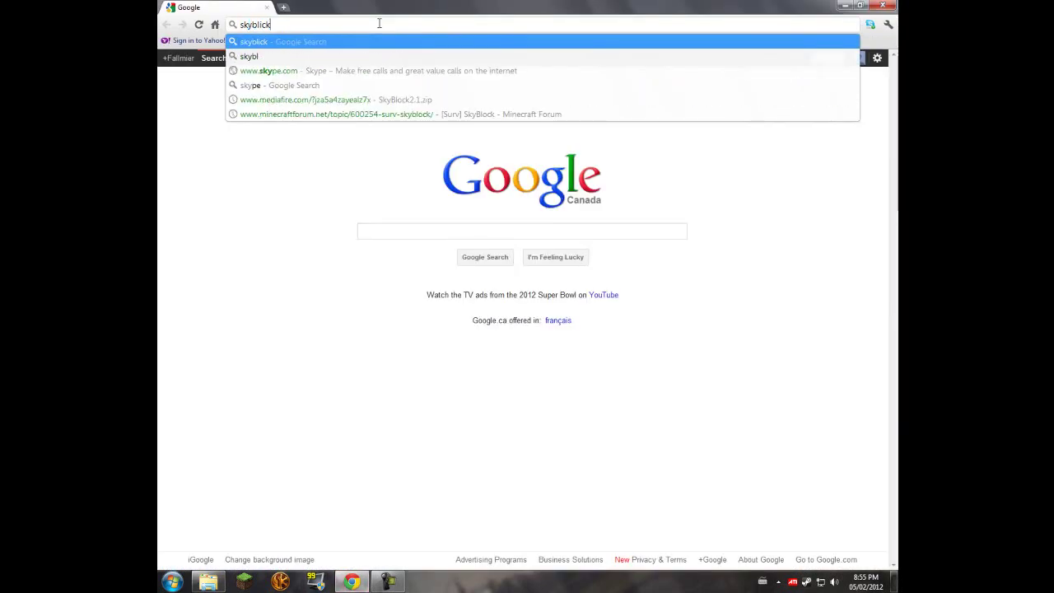
text(li)
key(BackSpace)
key(Return)
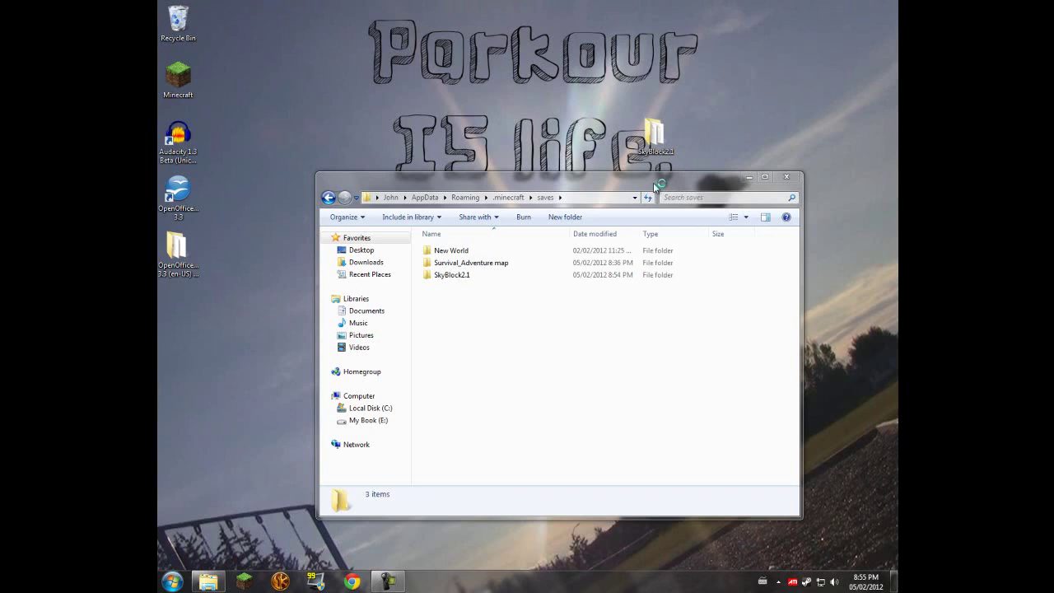
Close the saves folder window holding the three world folders and start the Minecraft Launcher
drag(655, 182, 673, 209)
drag(506, 319, 494, 275)
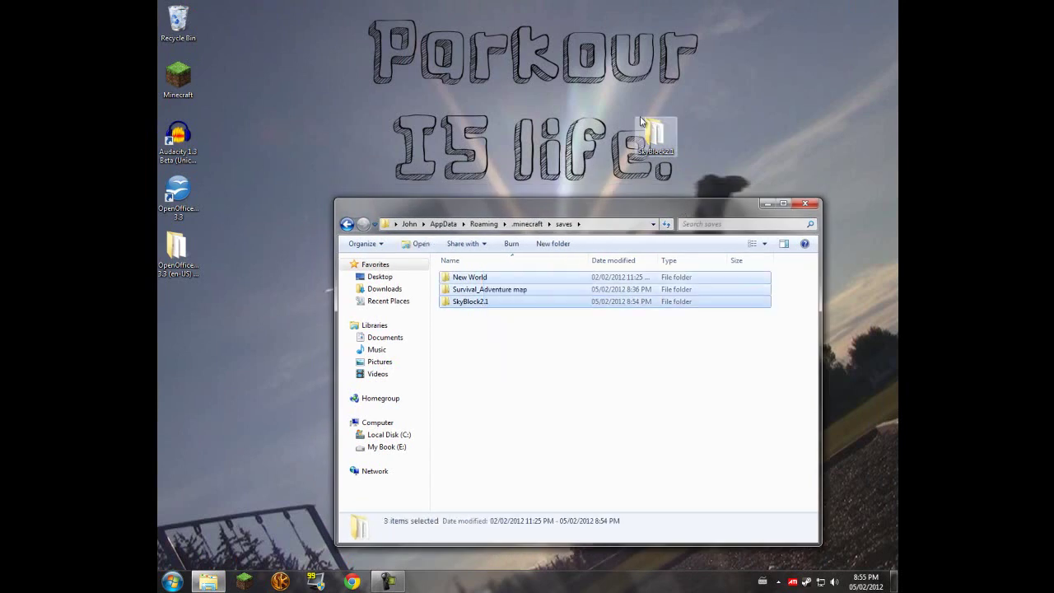
click(813, 204)
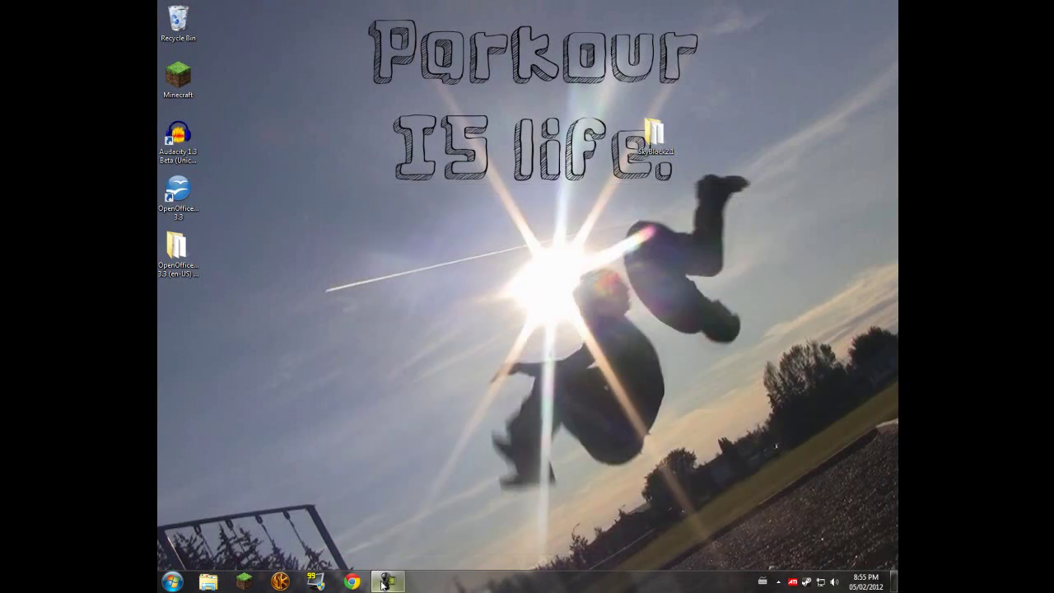
click(244, 581)
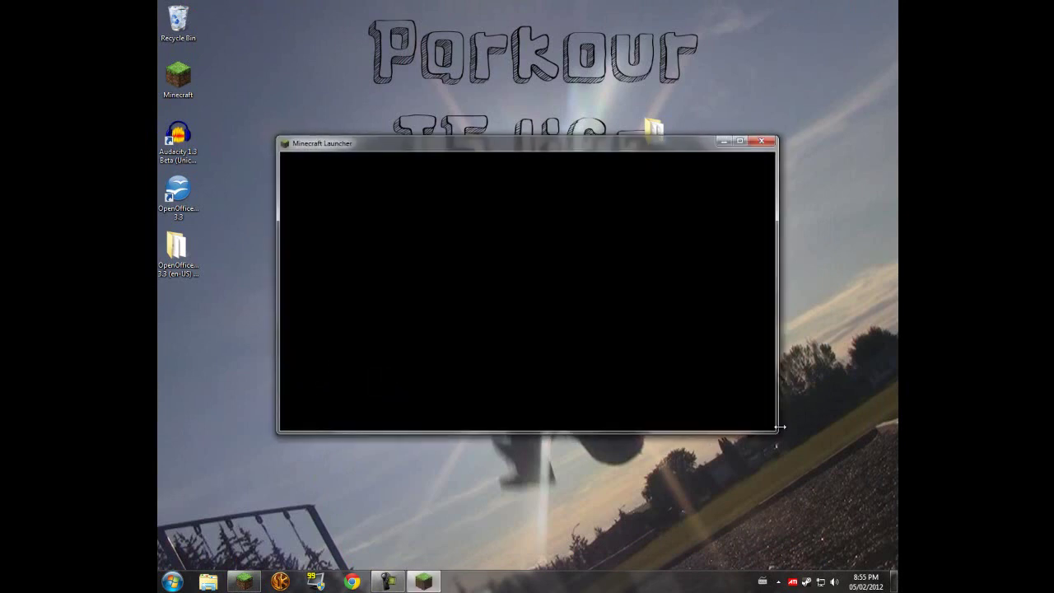
Enlarge the Minecraft Launcher to full screen and log in
drag(779, 427, 807, 328)
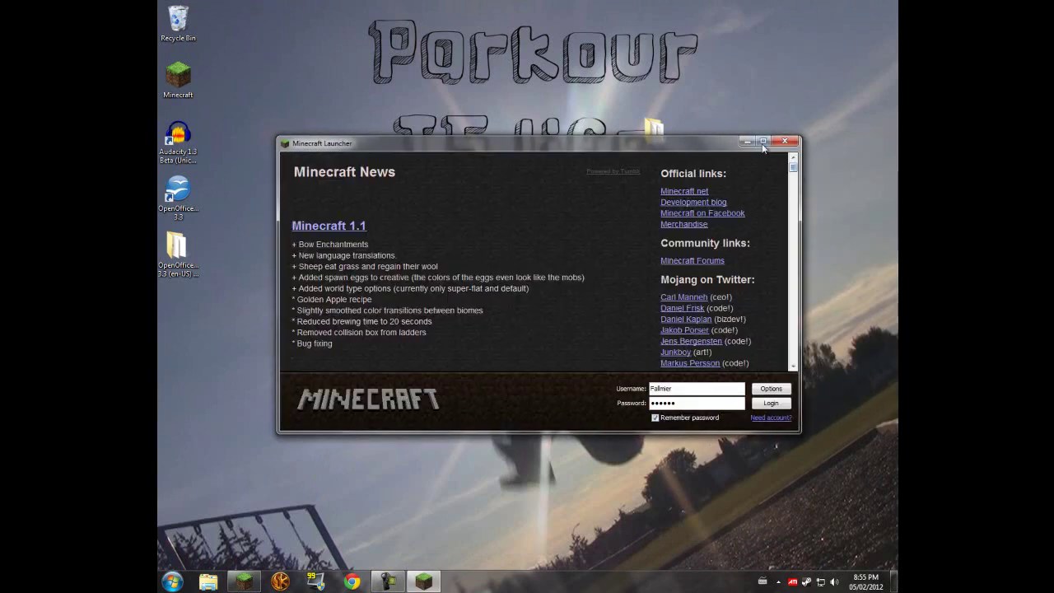
click(763, 144)
click(870, 545)
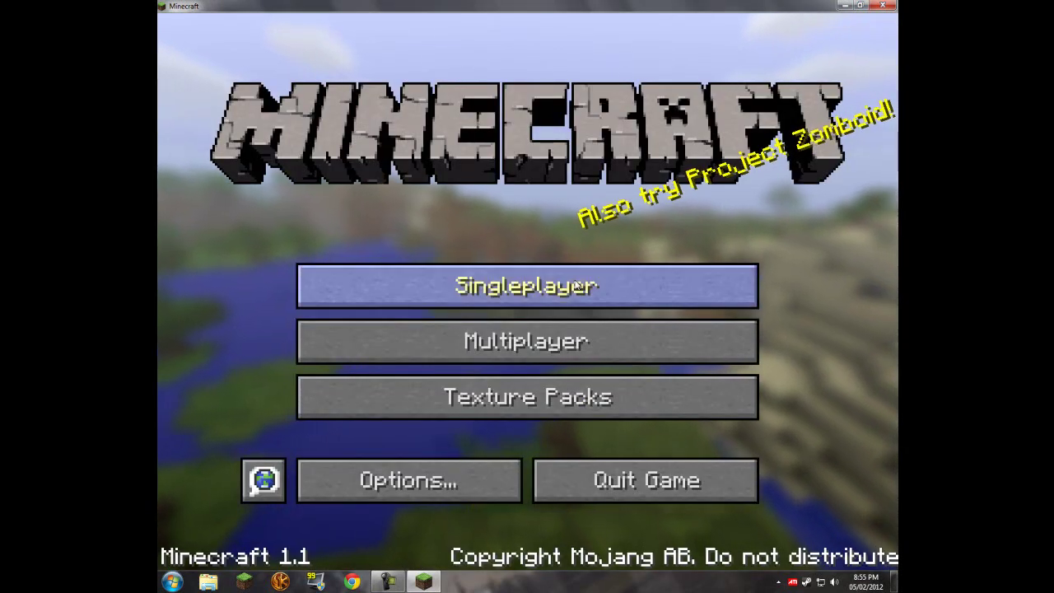
Choose SkyBlock2.1 from the Singleplayer world list and play it
click(575, 298)
click(452, 321)
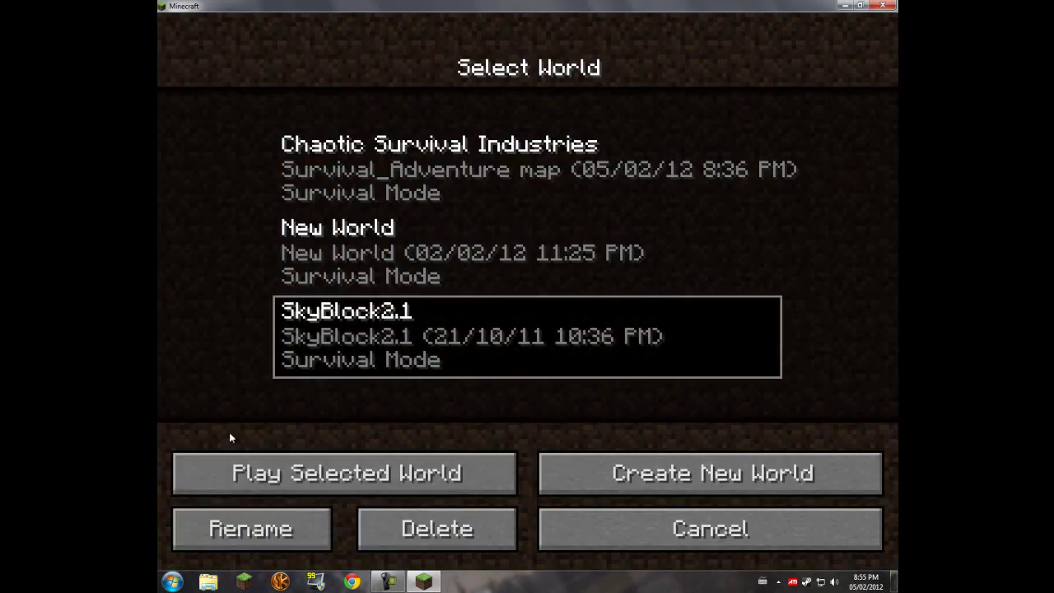
click(426, 473)
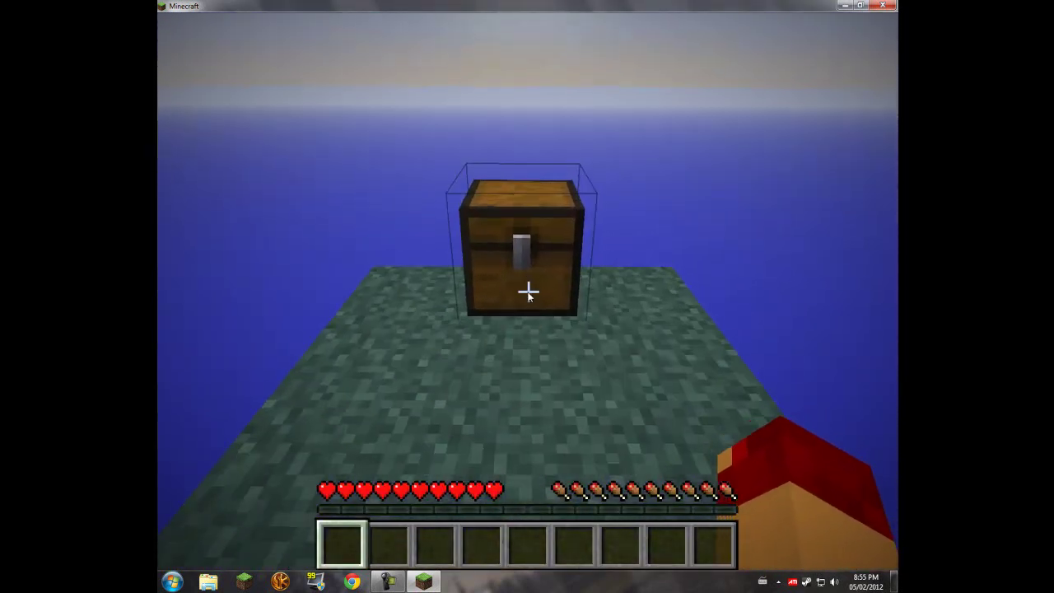
Look inside the starting chest, then break the tree's trunk logs to collect five wood
right_click(528, 290)
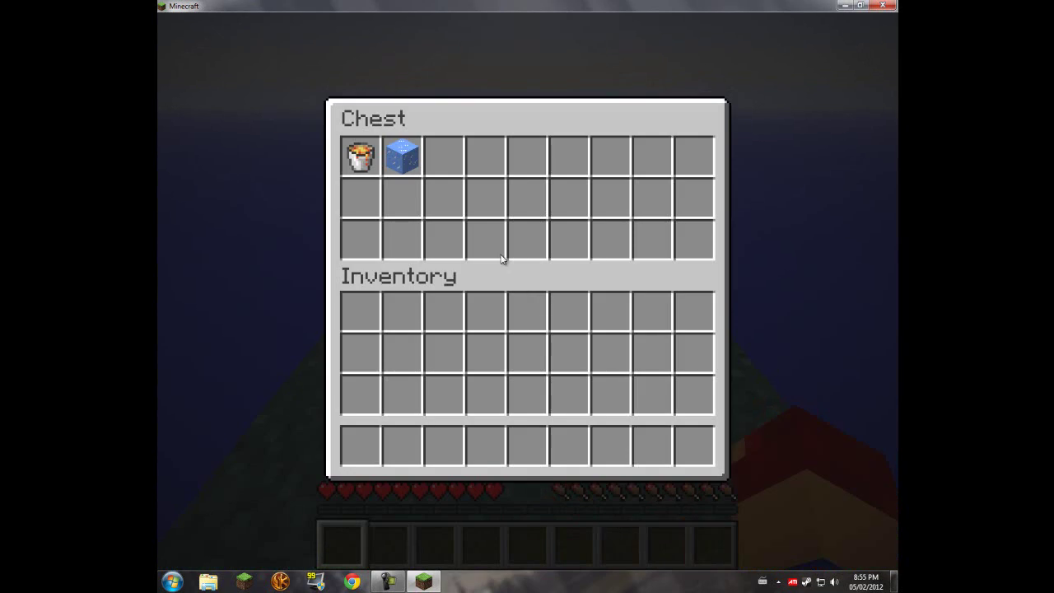
key(Escape)
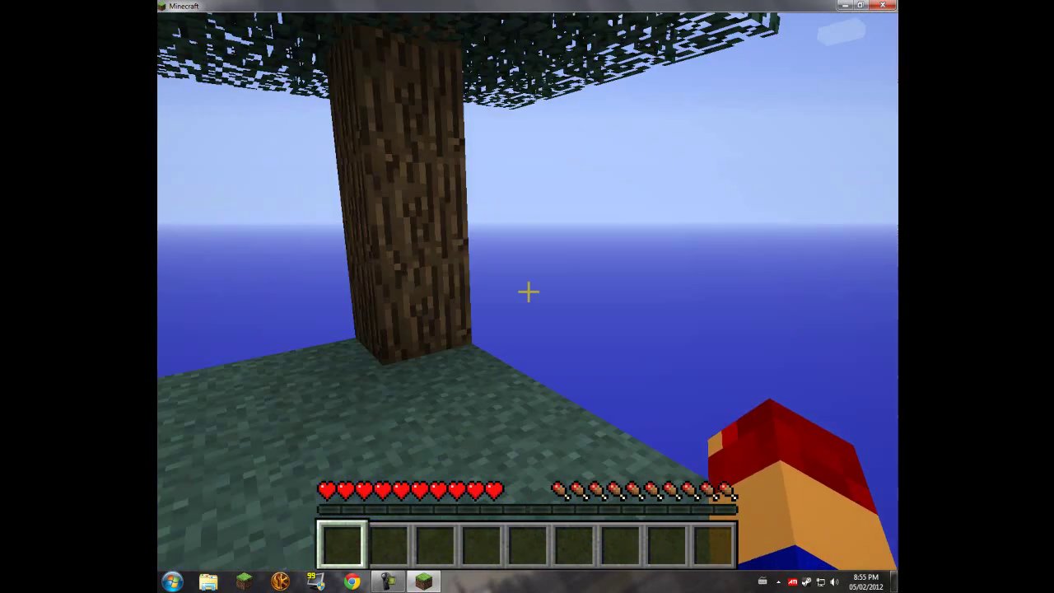
click(528, 290)
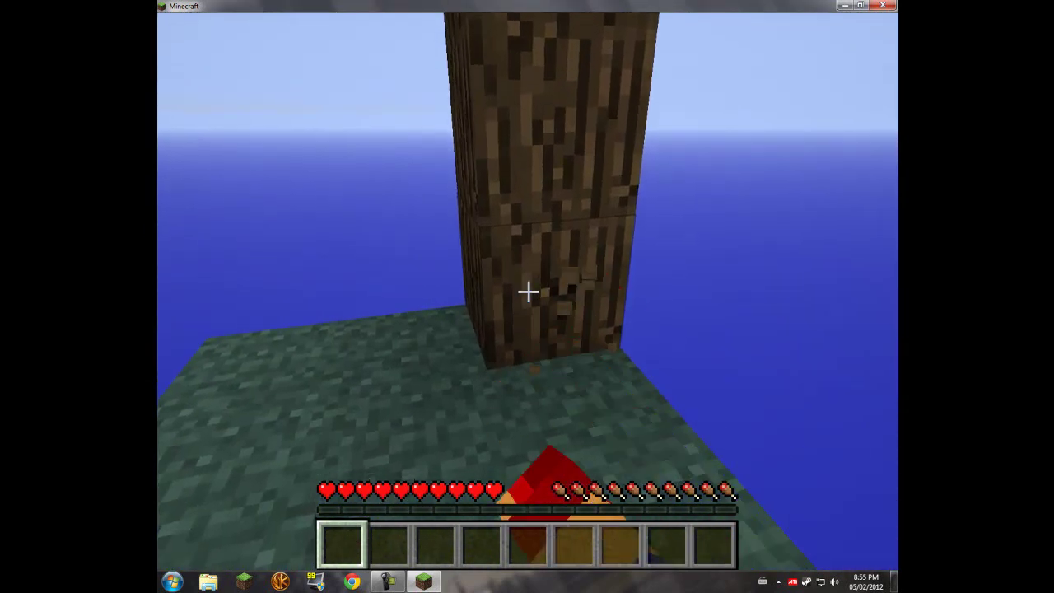
drag(528, 291, 528, 291)
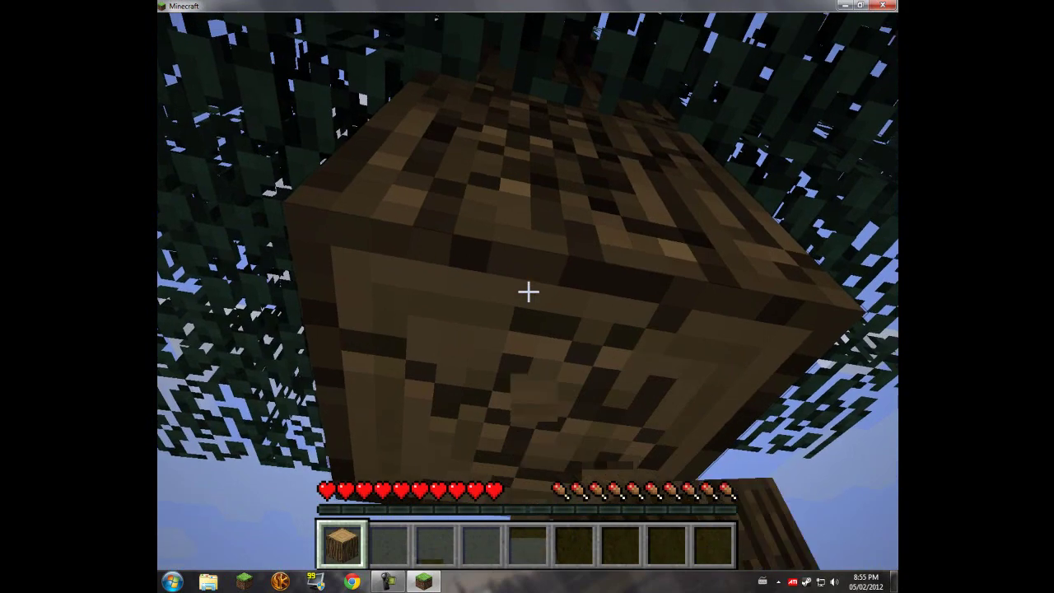
drag(528, 291, 528, 291)
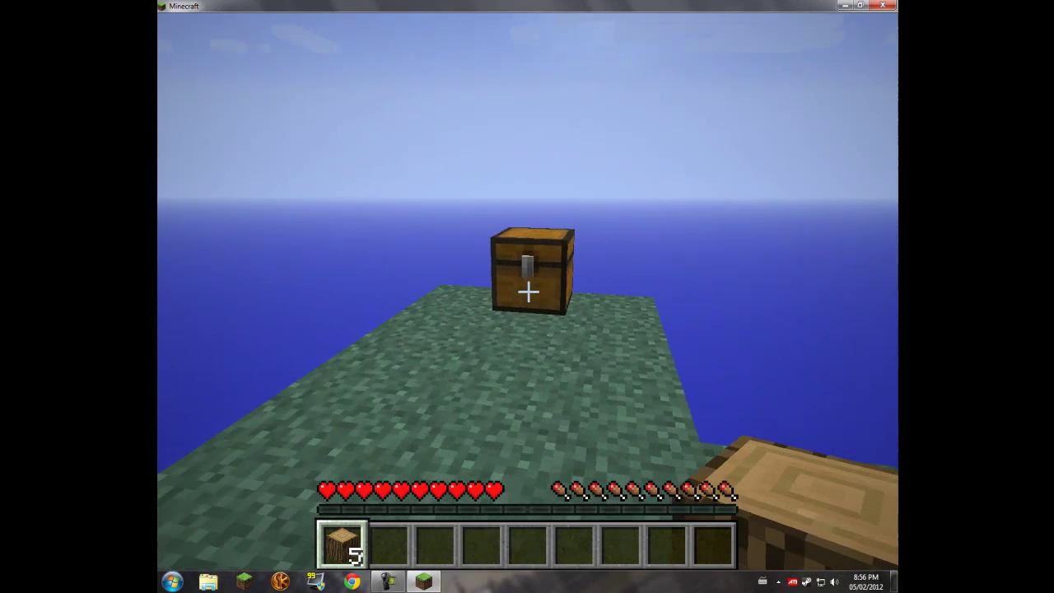
Craft the 5 logs into 20 wooden planks in the inventory grid
key(e)
click(360, 444)
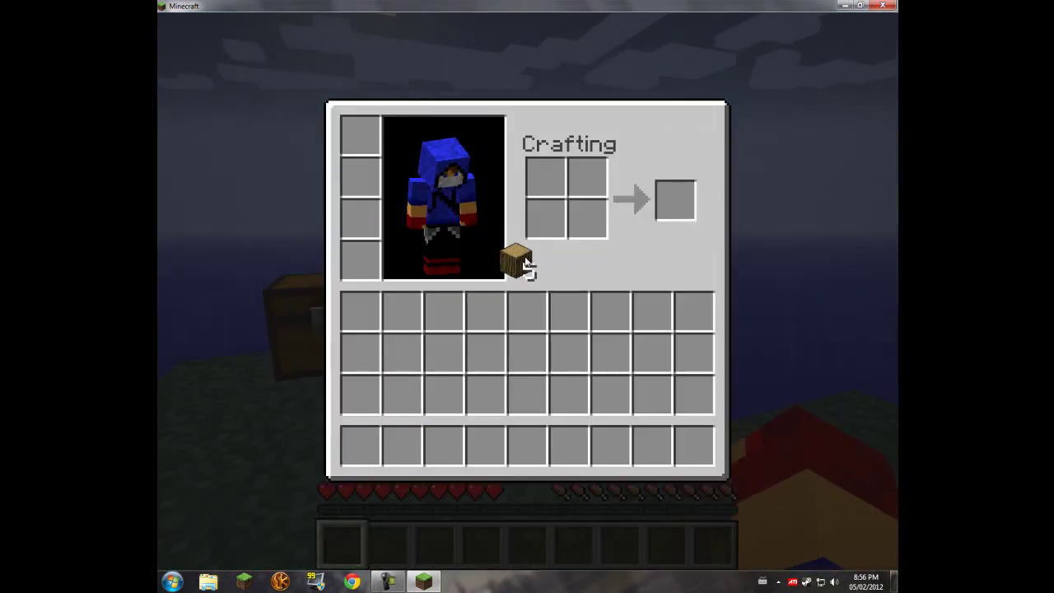
click(545, 218)
key(e)
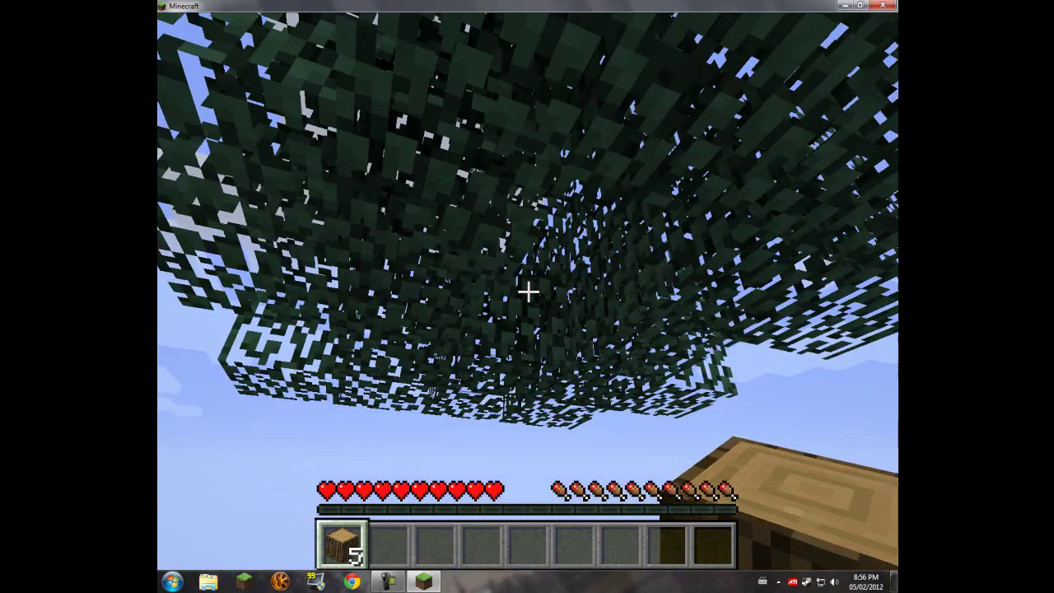
key(e)
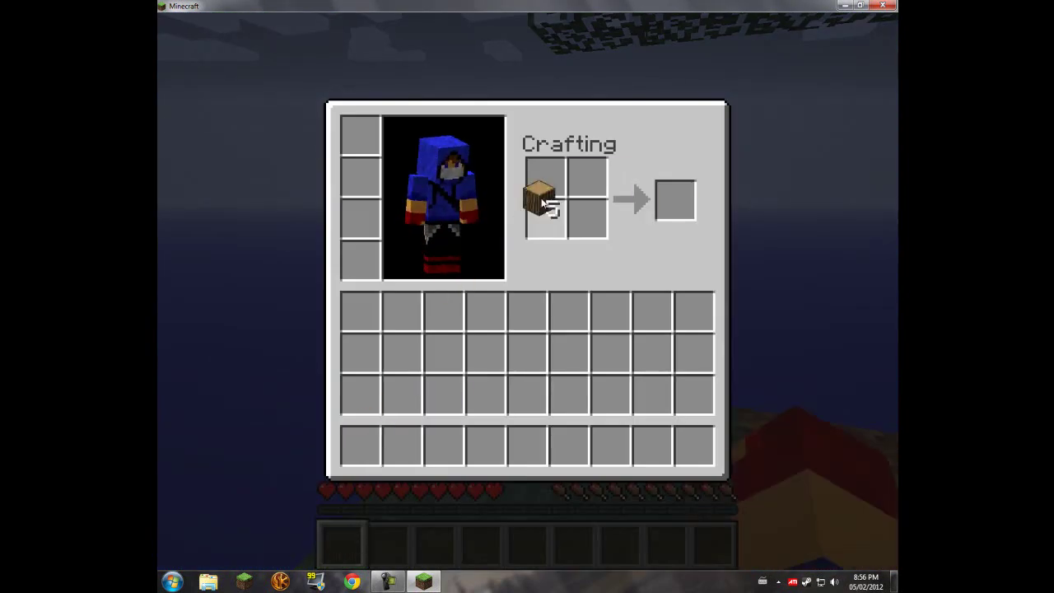
shift+click(660, 204)
key(e)
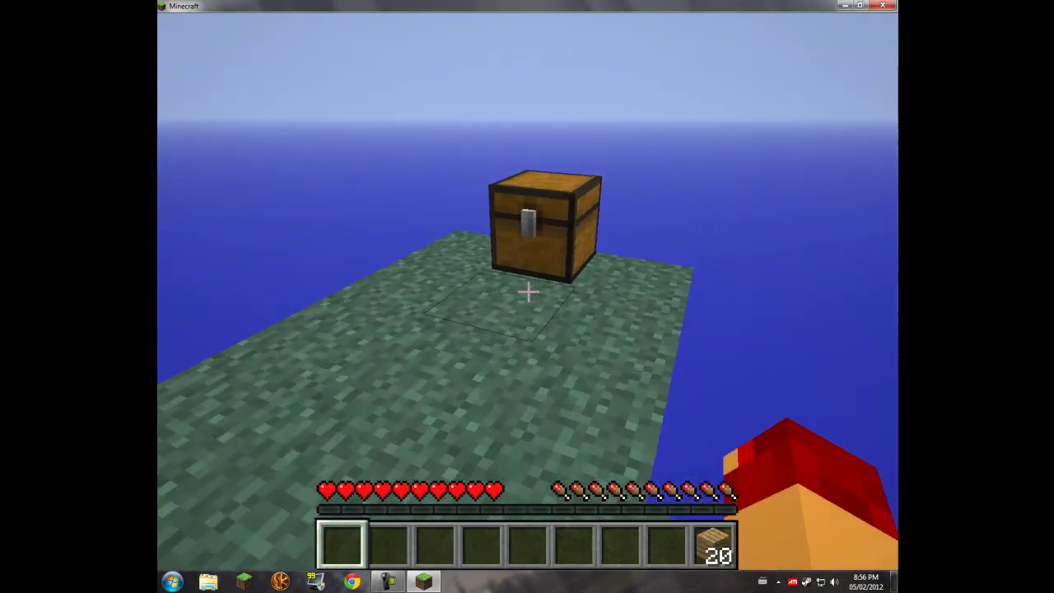
Check the chest again, then break a leaf block for a sapling and plant it
right_click(527, 292)
key(e)
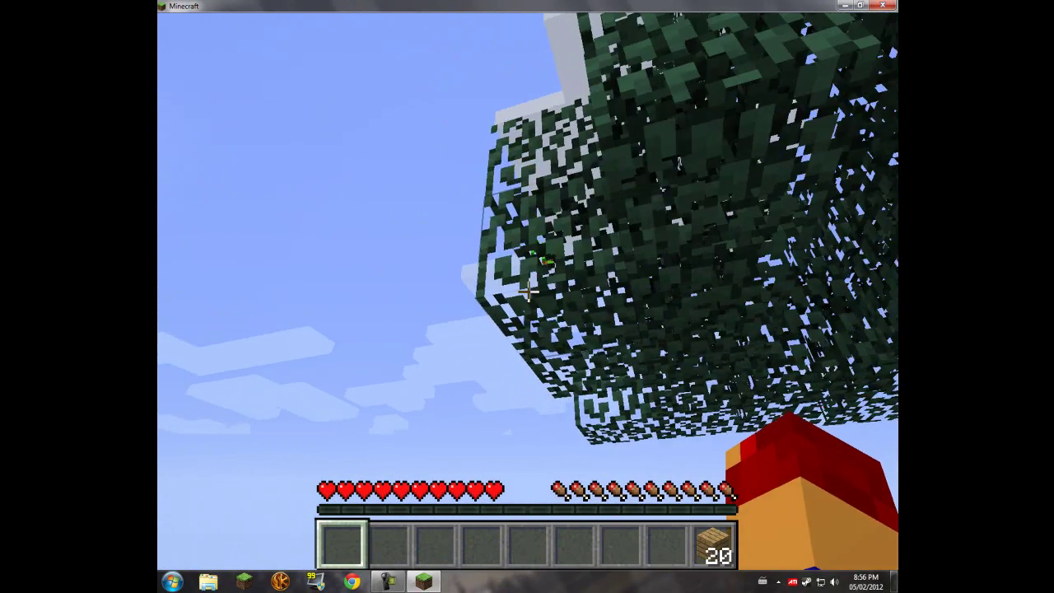
click(528, 290)
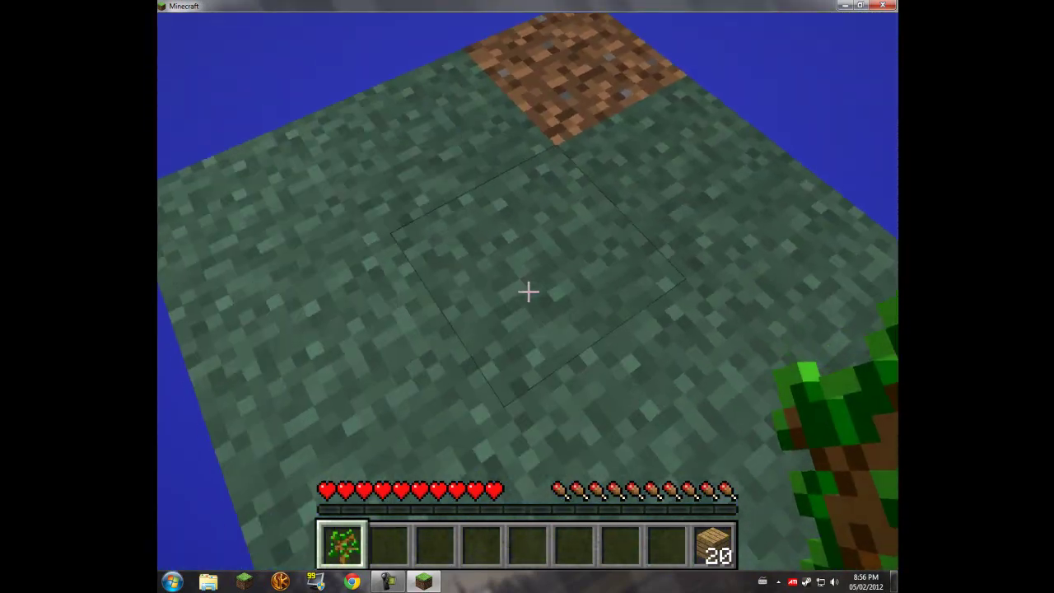
right_click(528, 290)
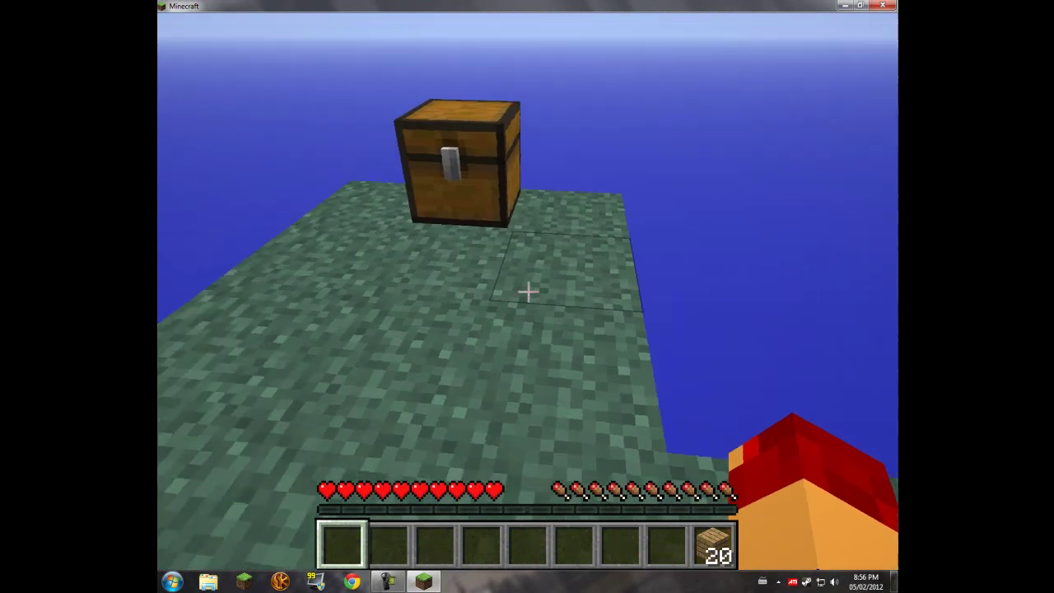
Dig a long trench of ground blocks next to the chest and collect the drops
click(528, 289)
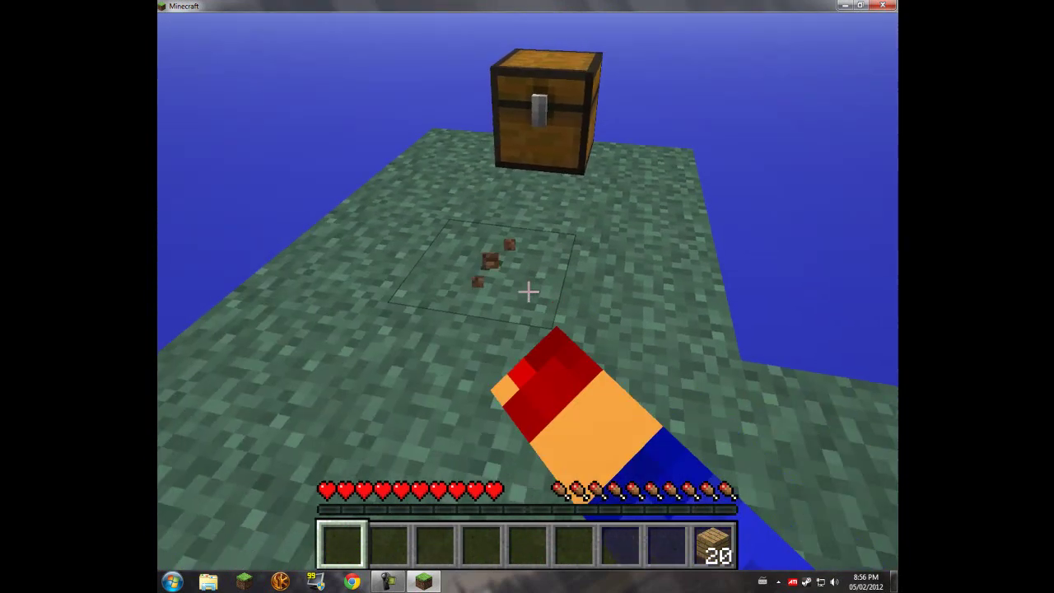
click(528, 290)
click(528, 290)
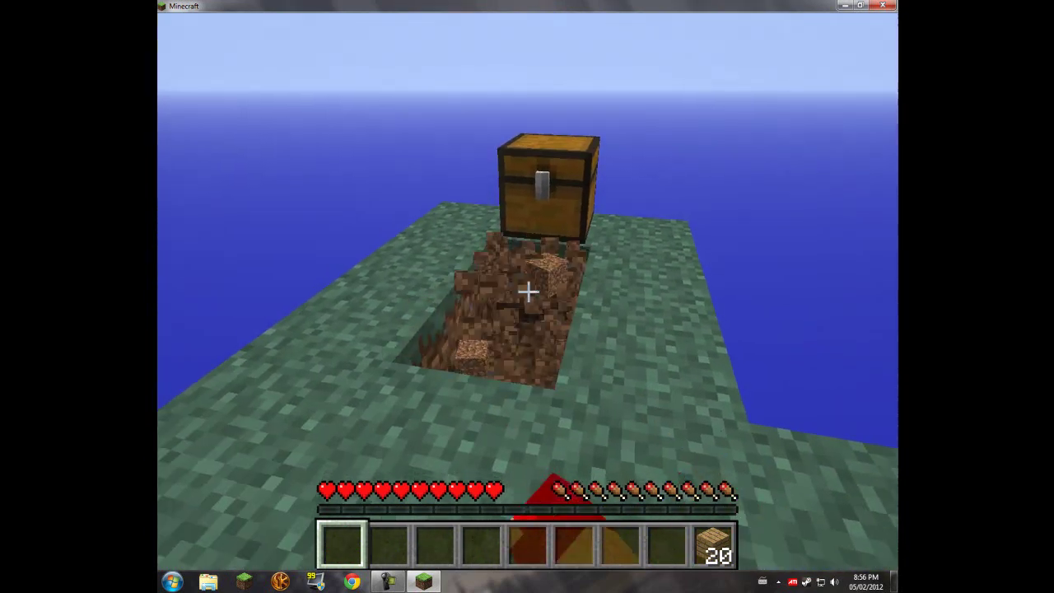
click(527, 289)
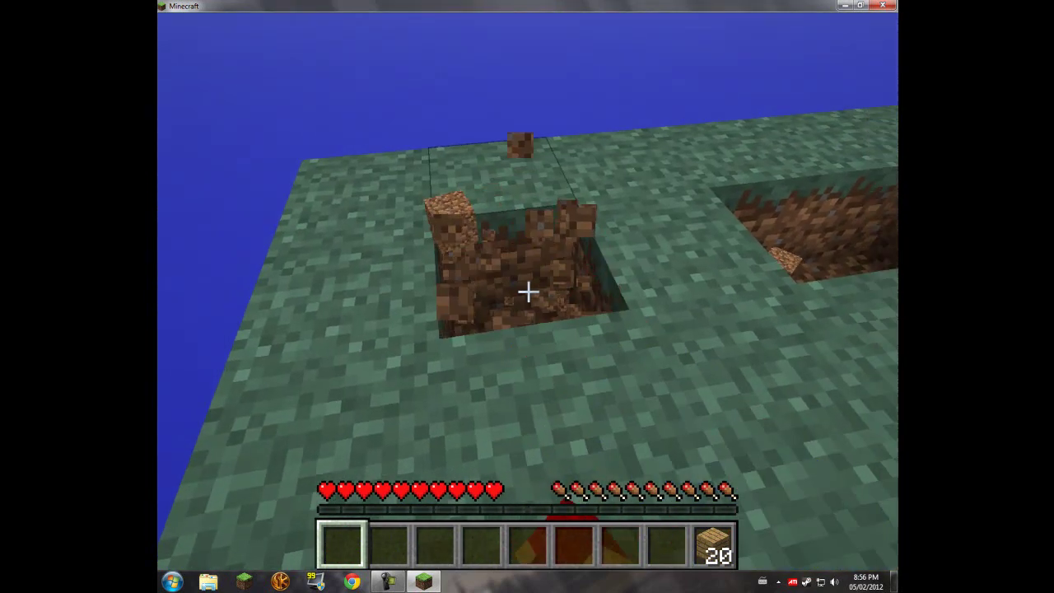
click(528, 290)
click(528, 289)
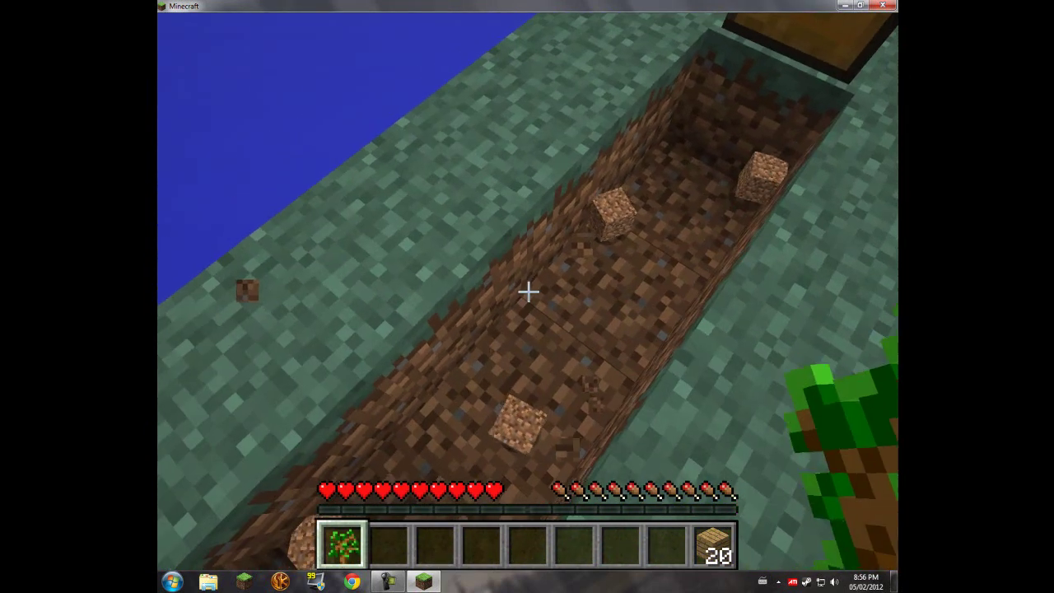
key(w)
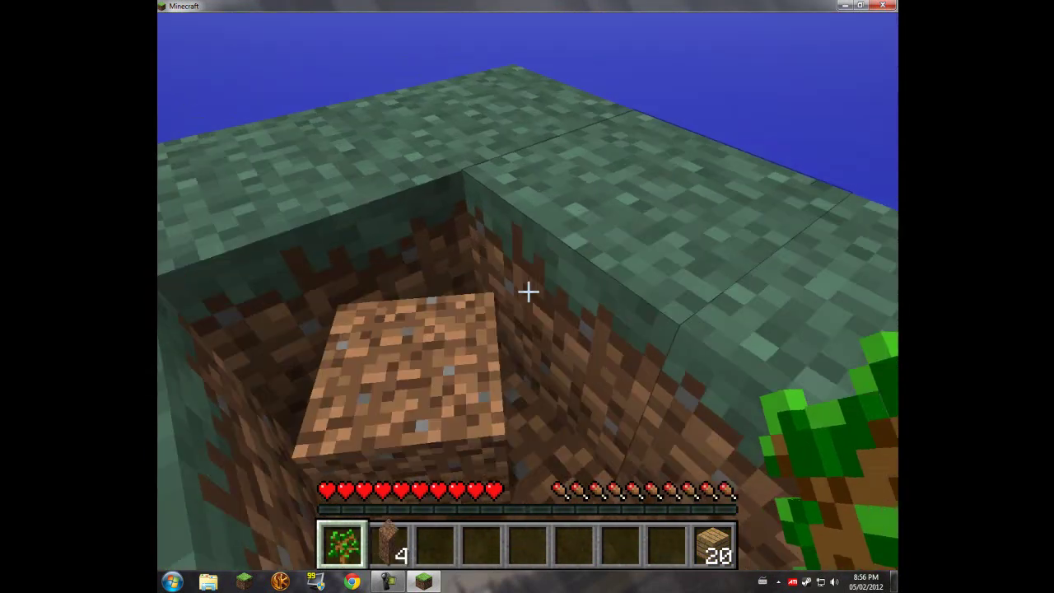
Place a dirt block at the island edge, mine a stone block, and gather more trench dirt
key(3)
key(2)
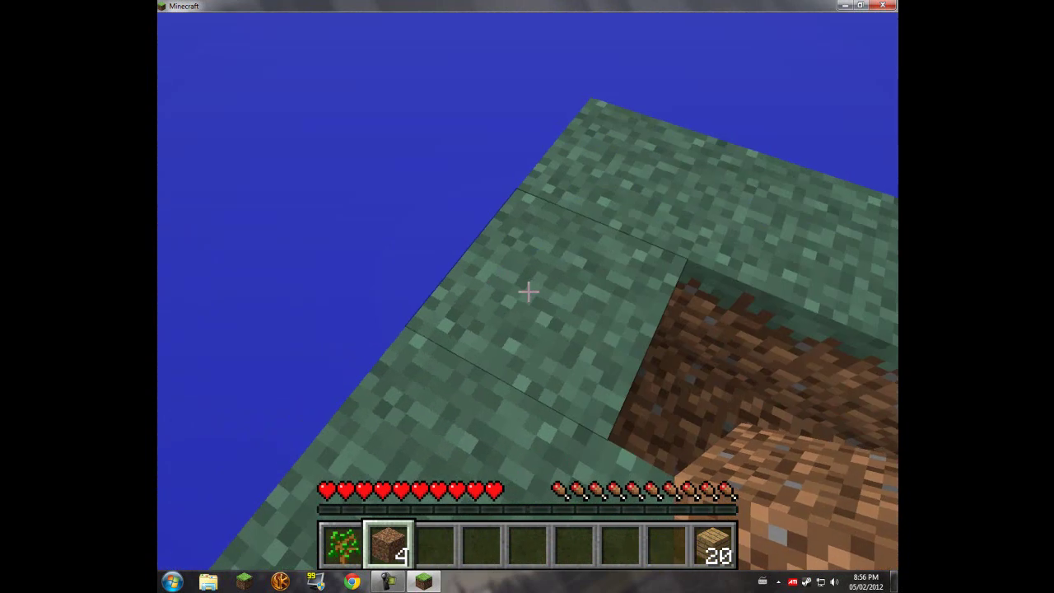
right_click(526, 291)
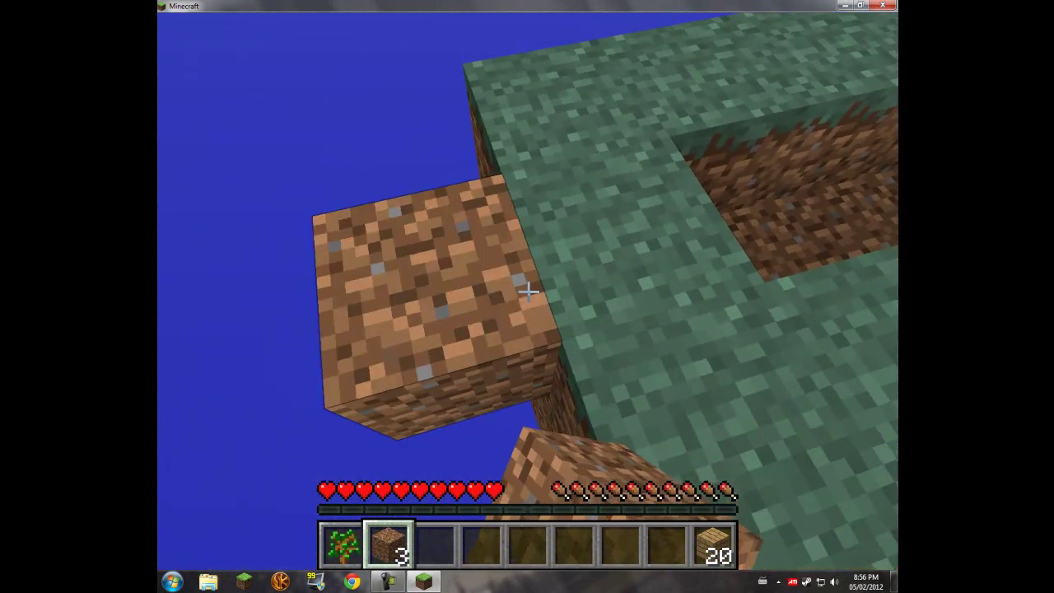
click(526, 291)
drag(527, 290, 527, 290)
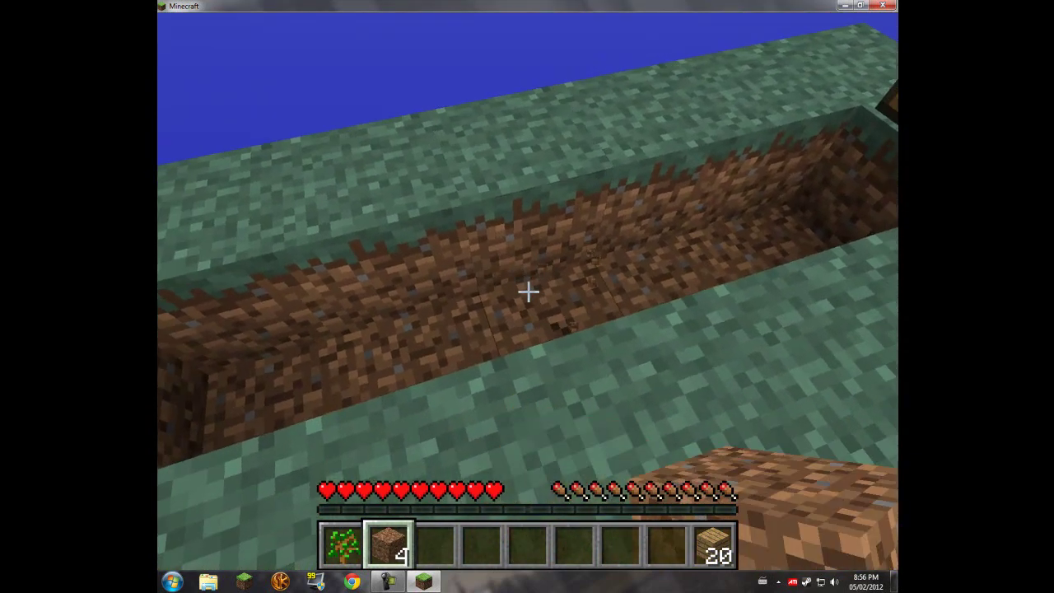
drag(526, 291, 527, 291)
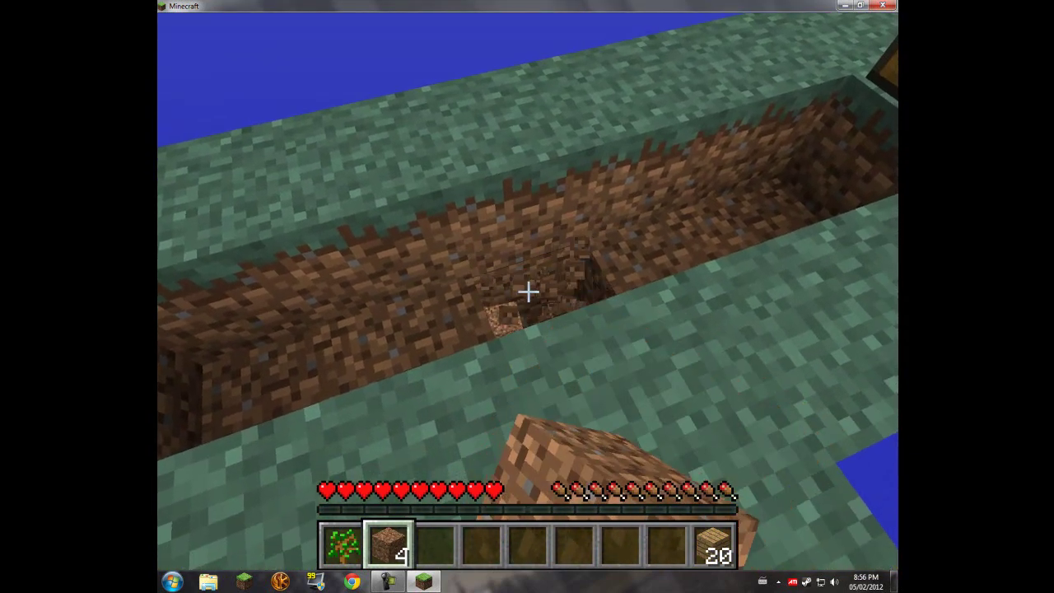
key(w)
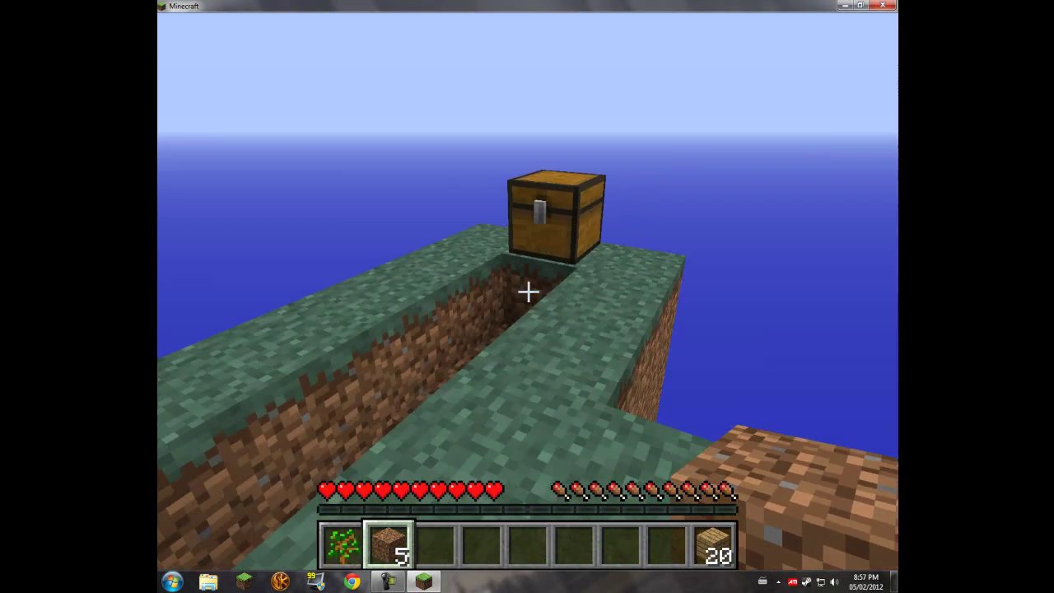
Save and quit to the title screen, then restore the Minecraft window and nudge its position and size
key(Escape)
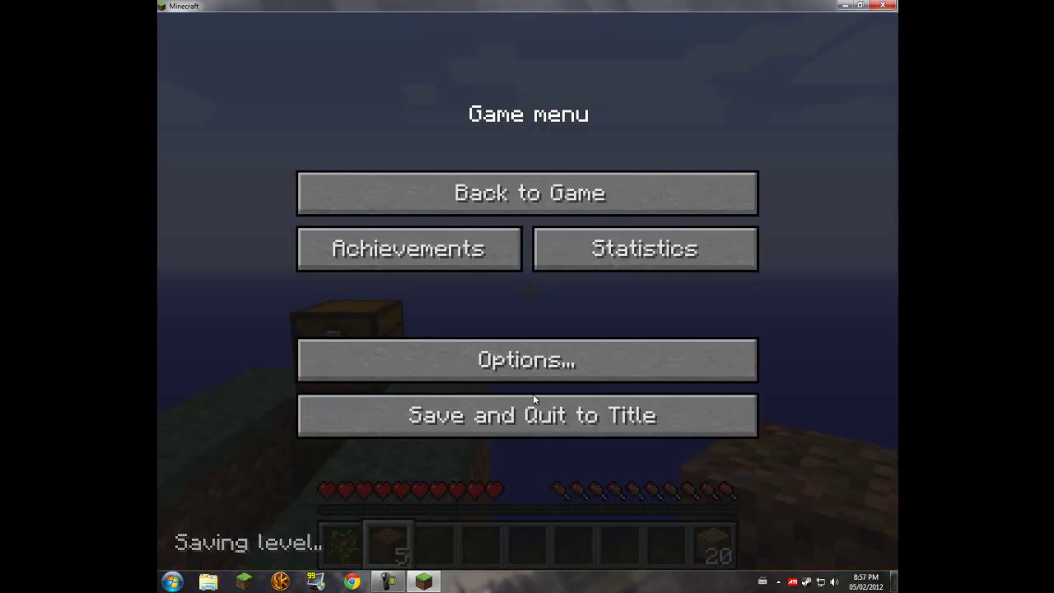
click(536, 416)
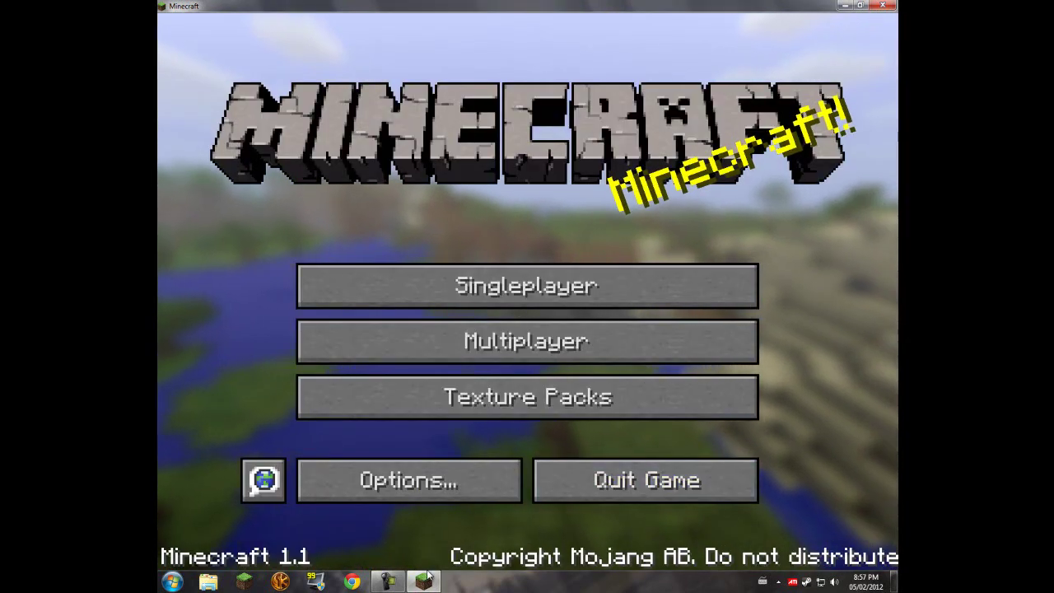
click(860, 5)
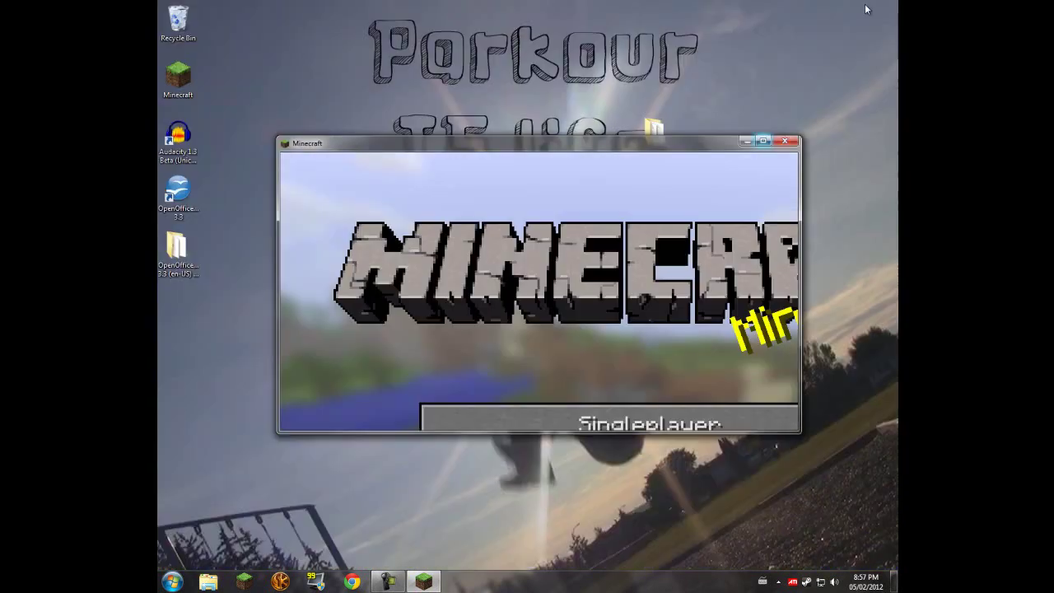
drag(635, 151, 604, 163)
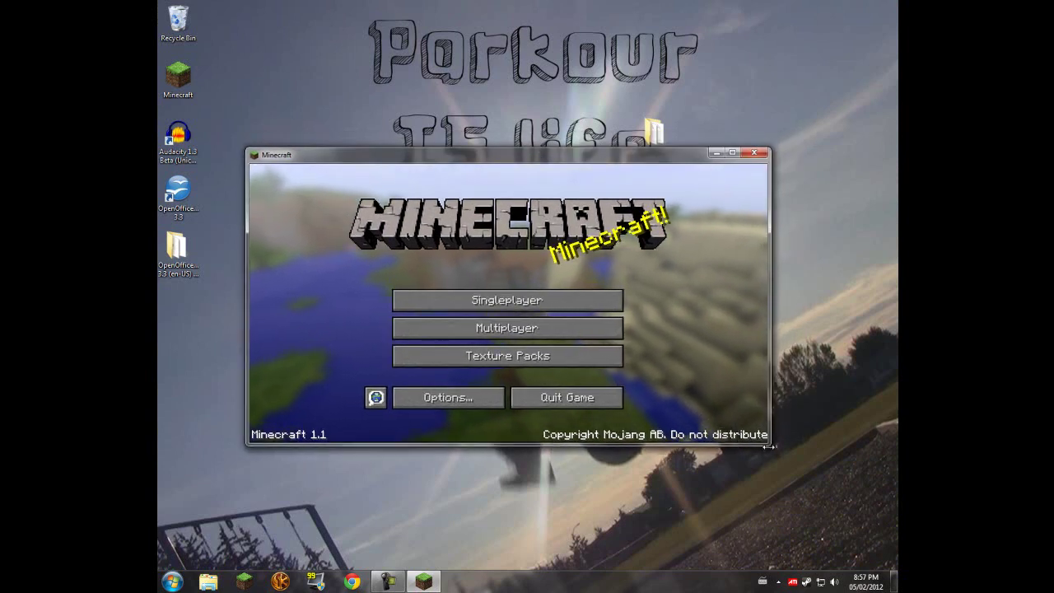
drag(768, 446, 777, 457)
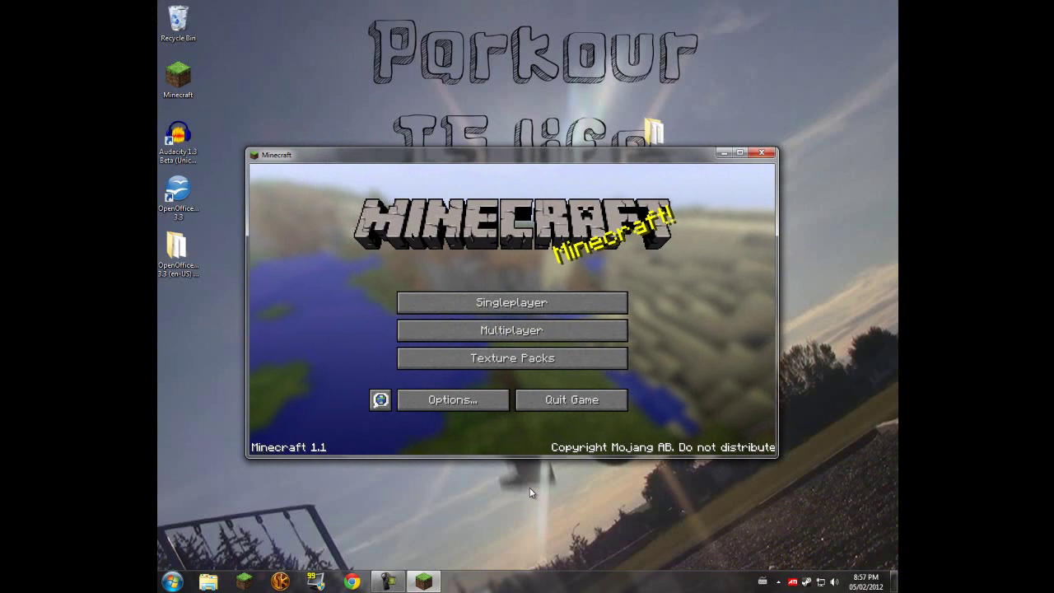